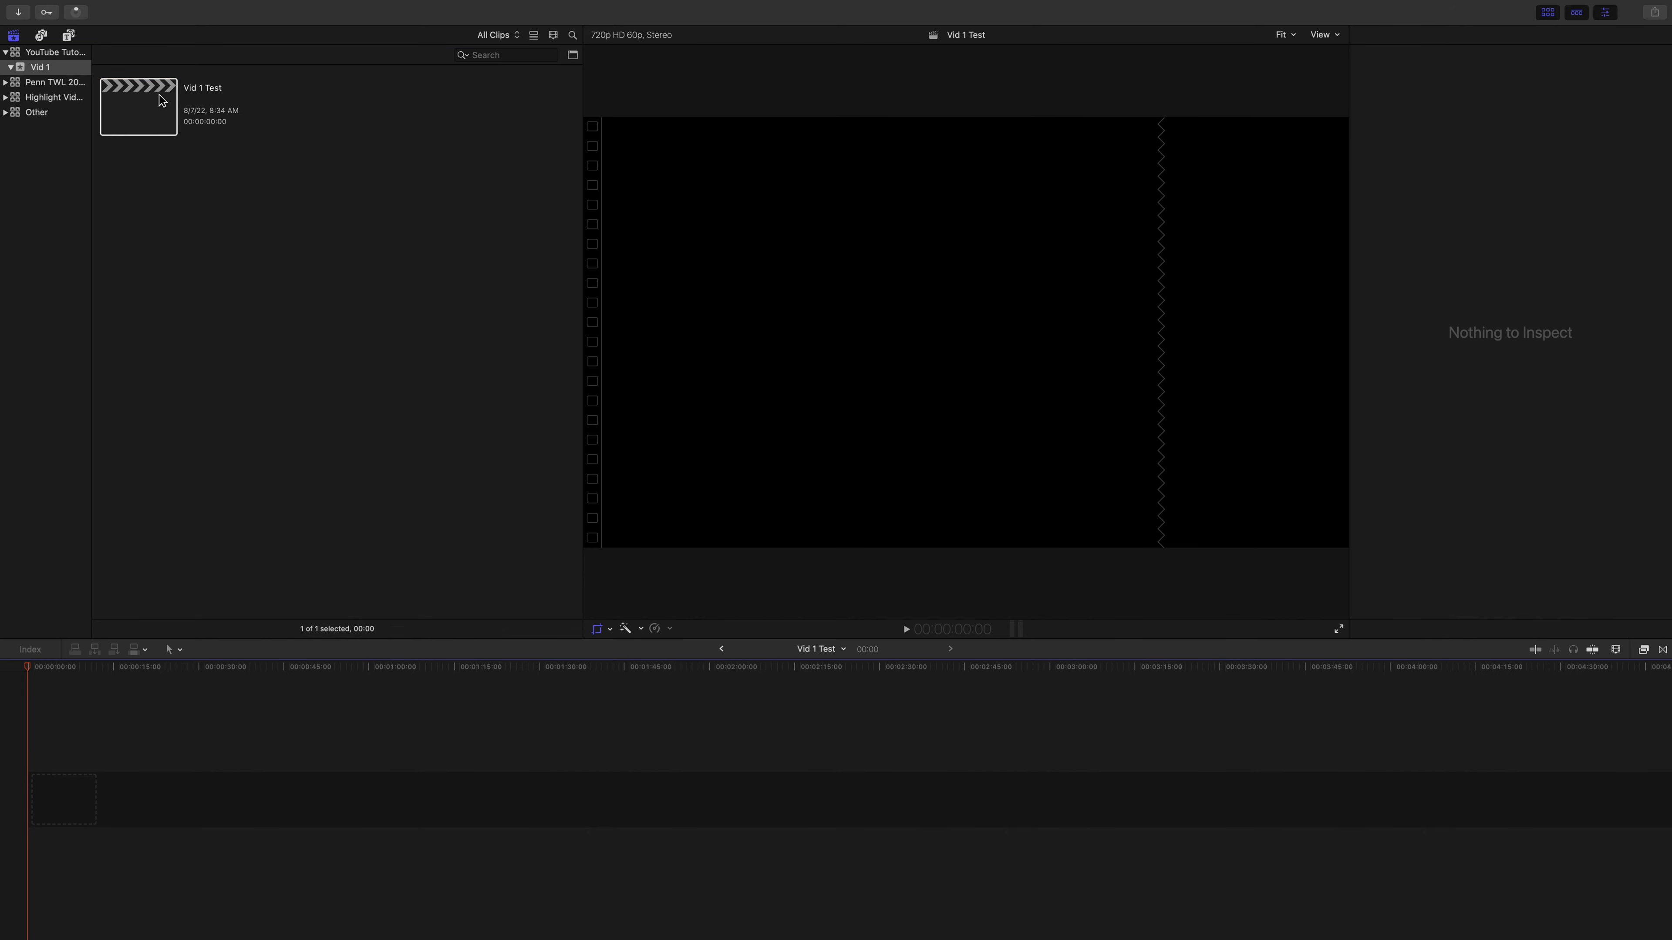
Step: Add the Activate title to the start of the Vid 1 Test timeline using 1080p HD, 1920x1080, 23.98p video properties
left_click(155, 94)
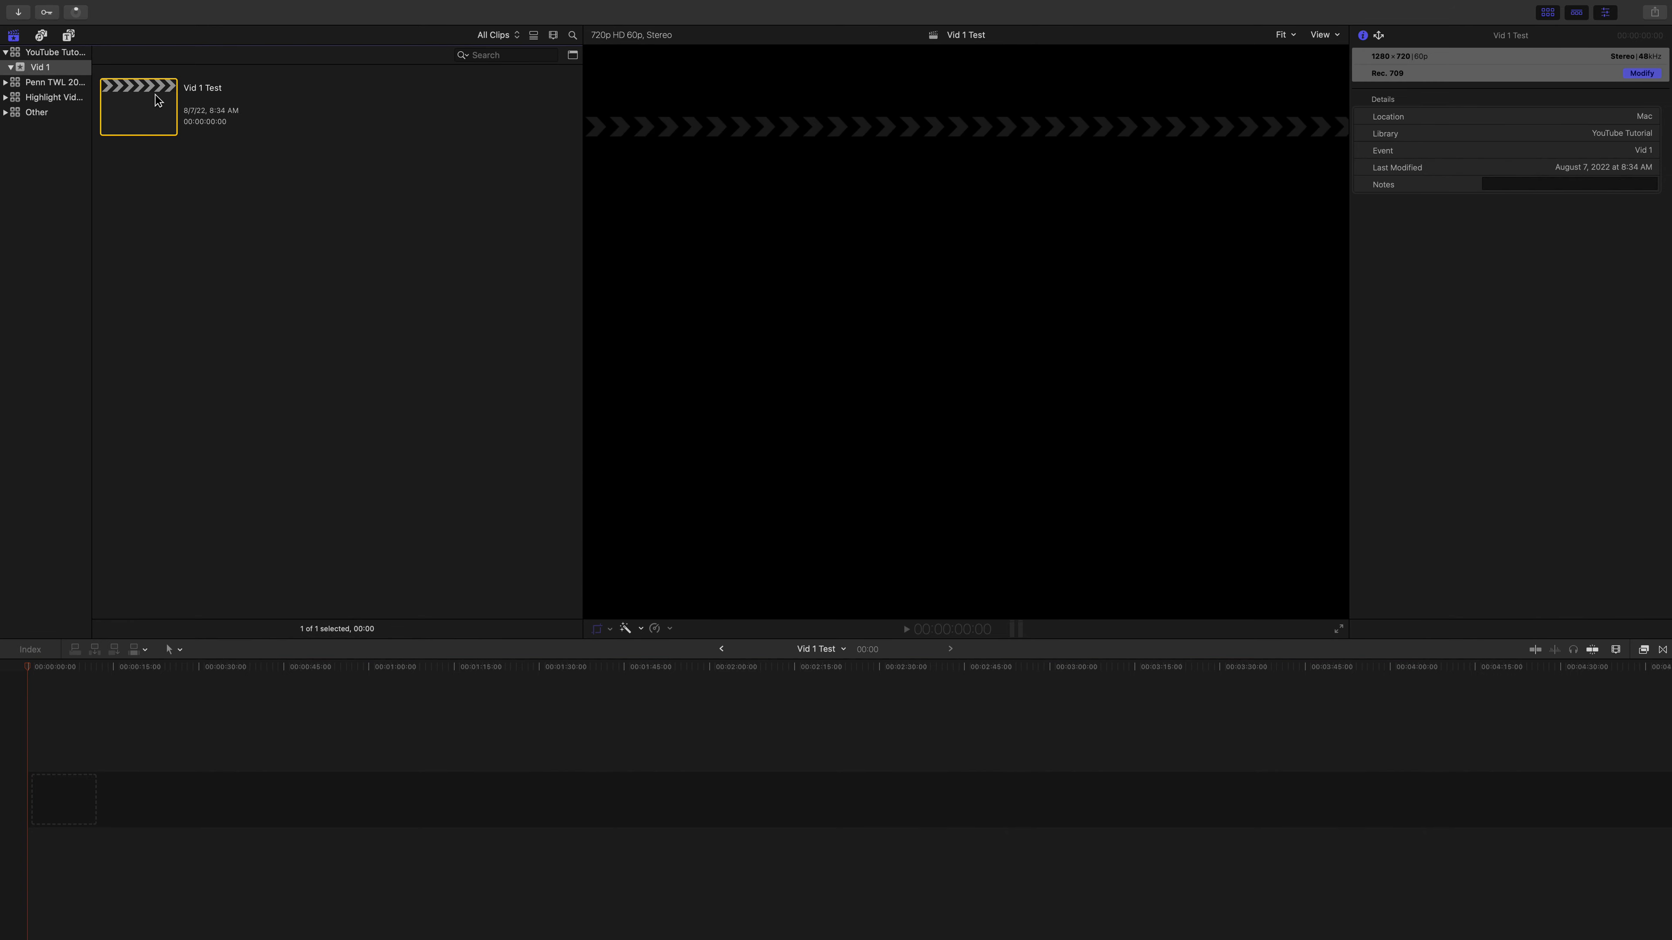
left_click(64, 35)
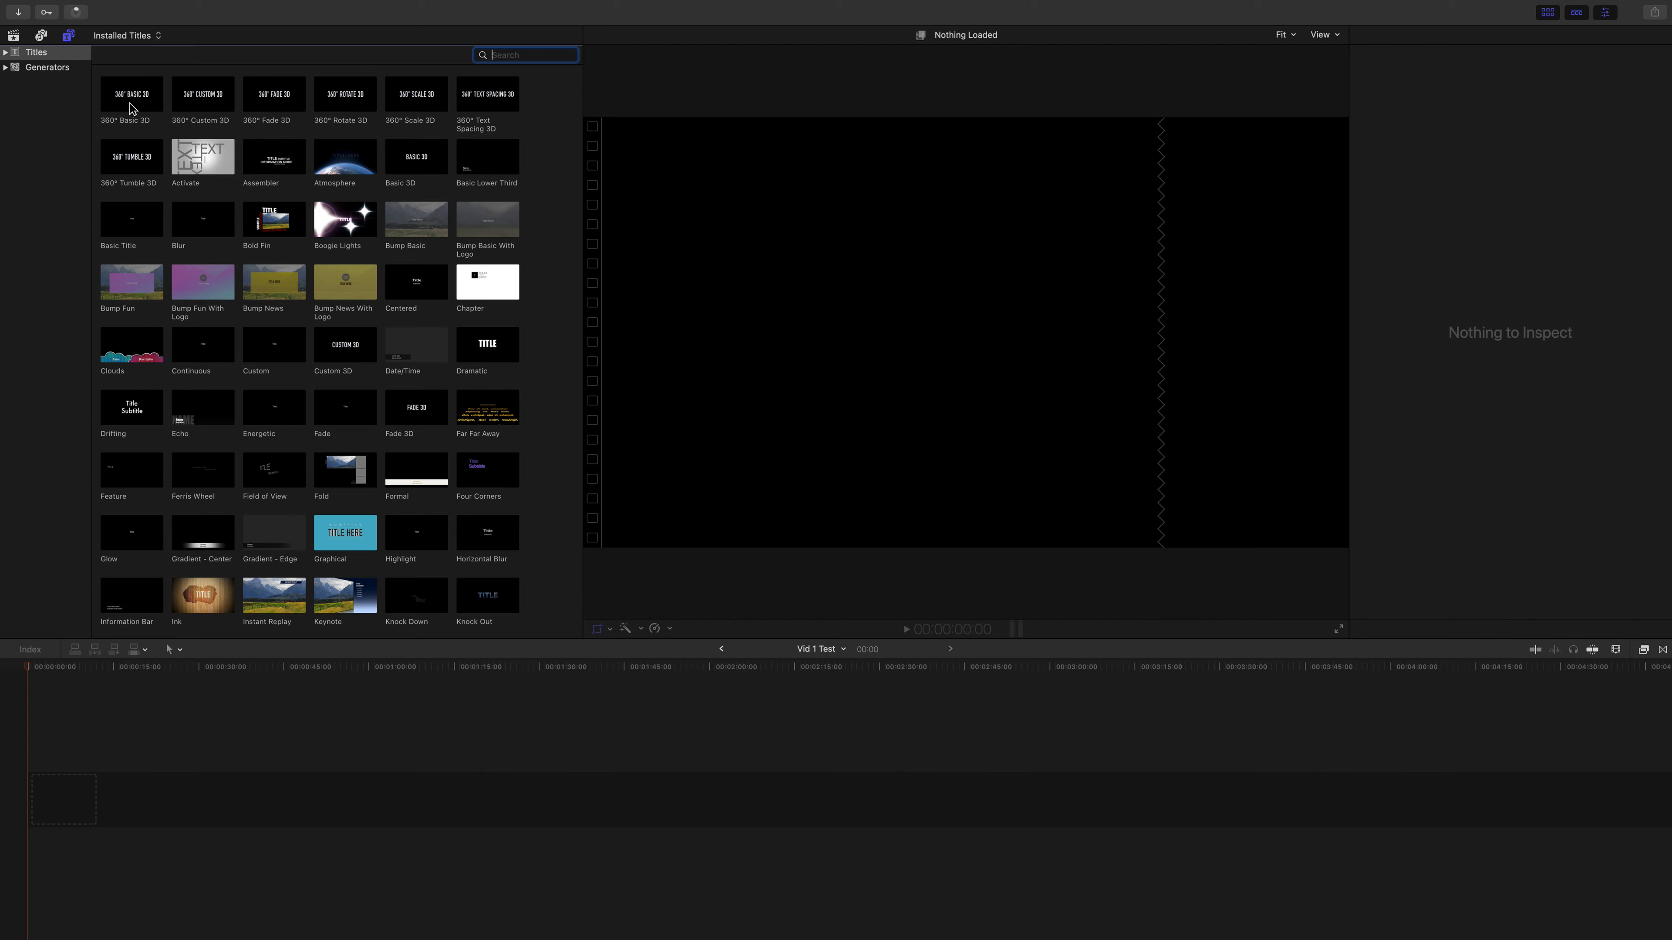
left_click_drag(215, 166, 63, 789)
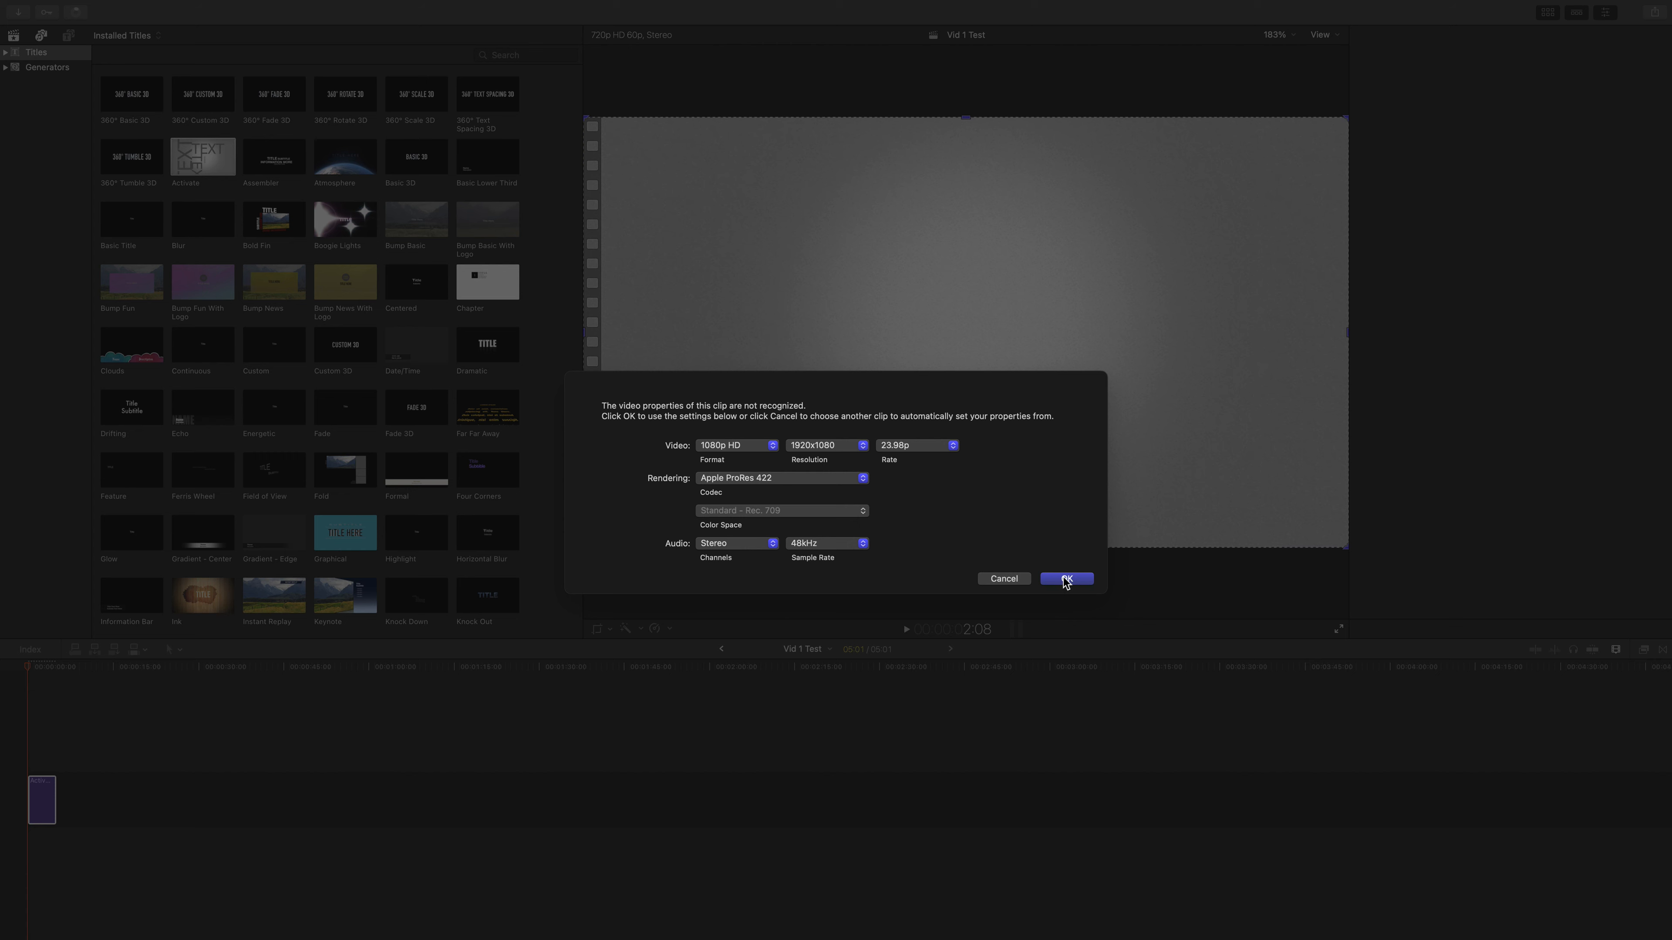
key("Return")
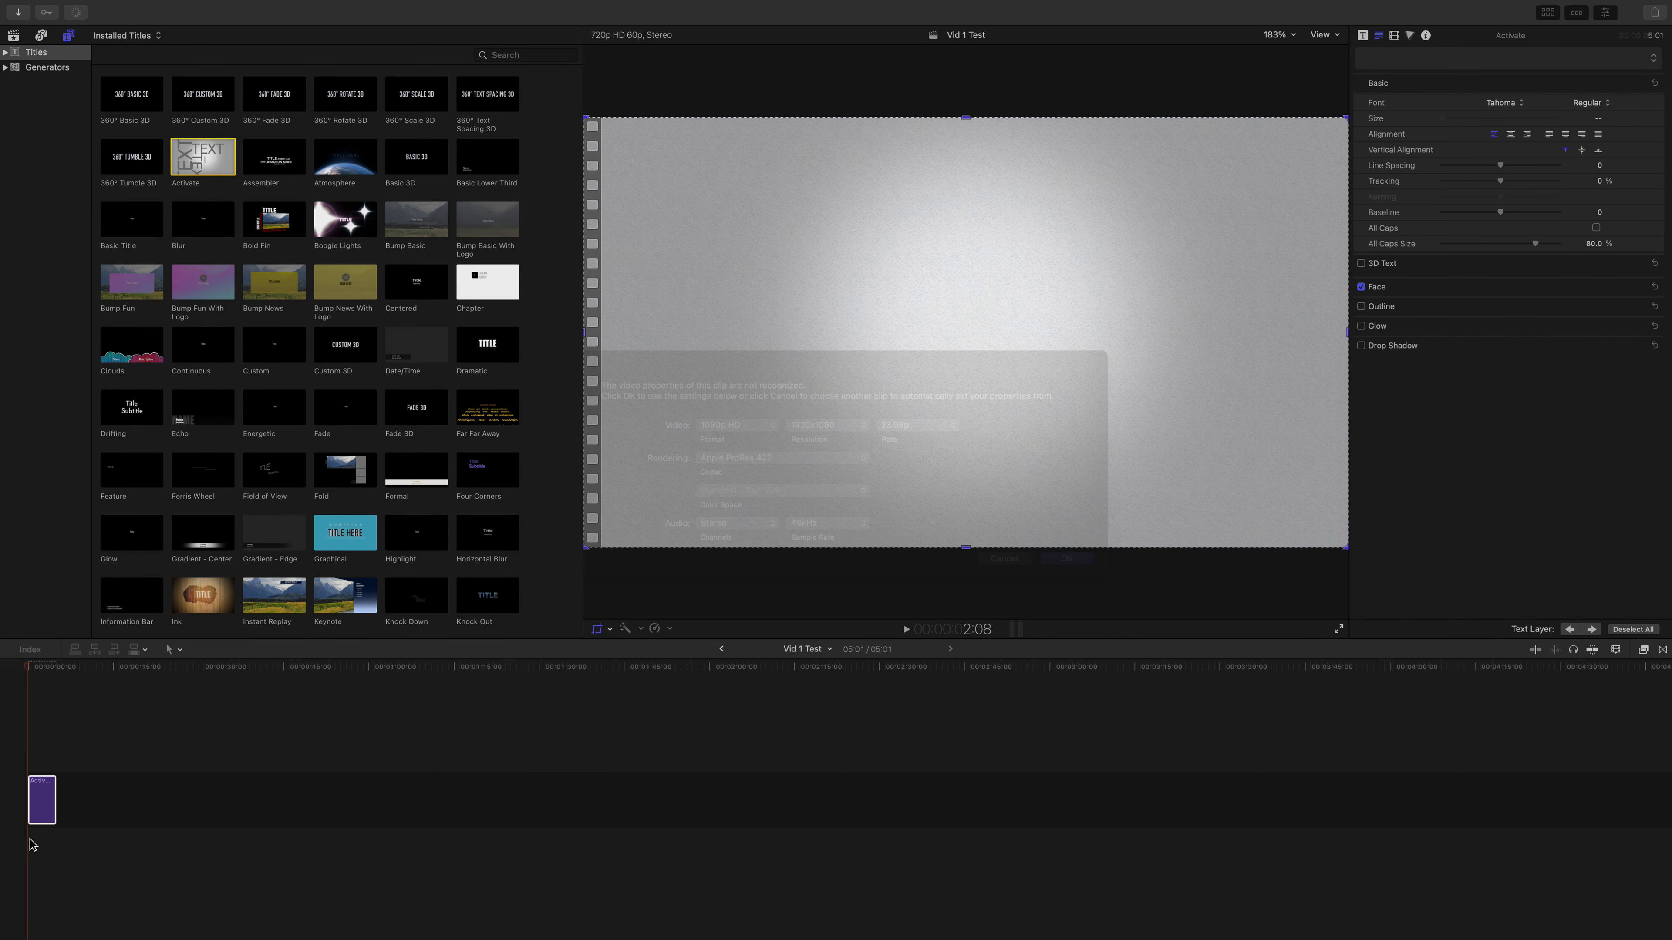
Step: Try the Video role on the Activate clip and restore its Titles role
left_click(42, 802)
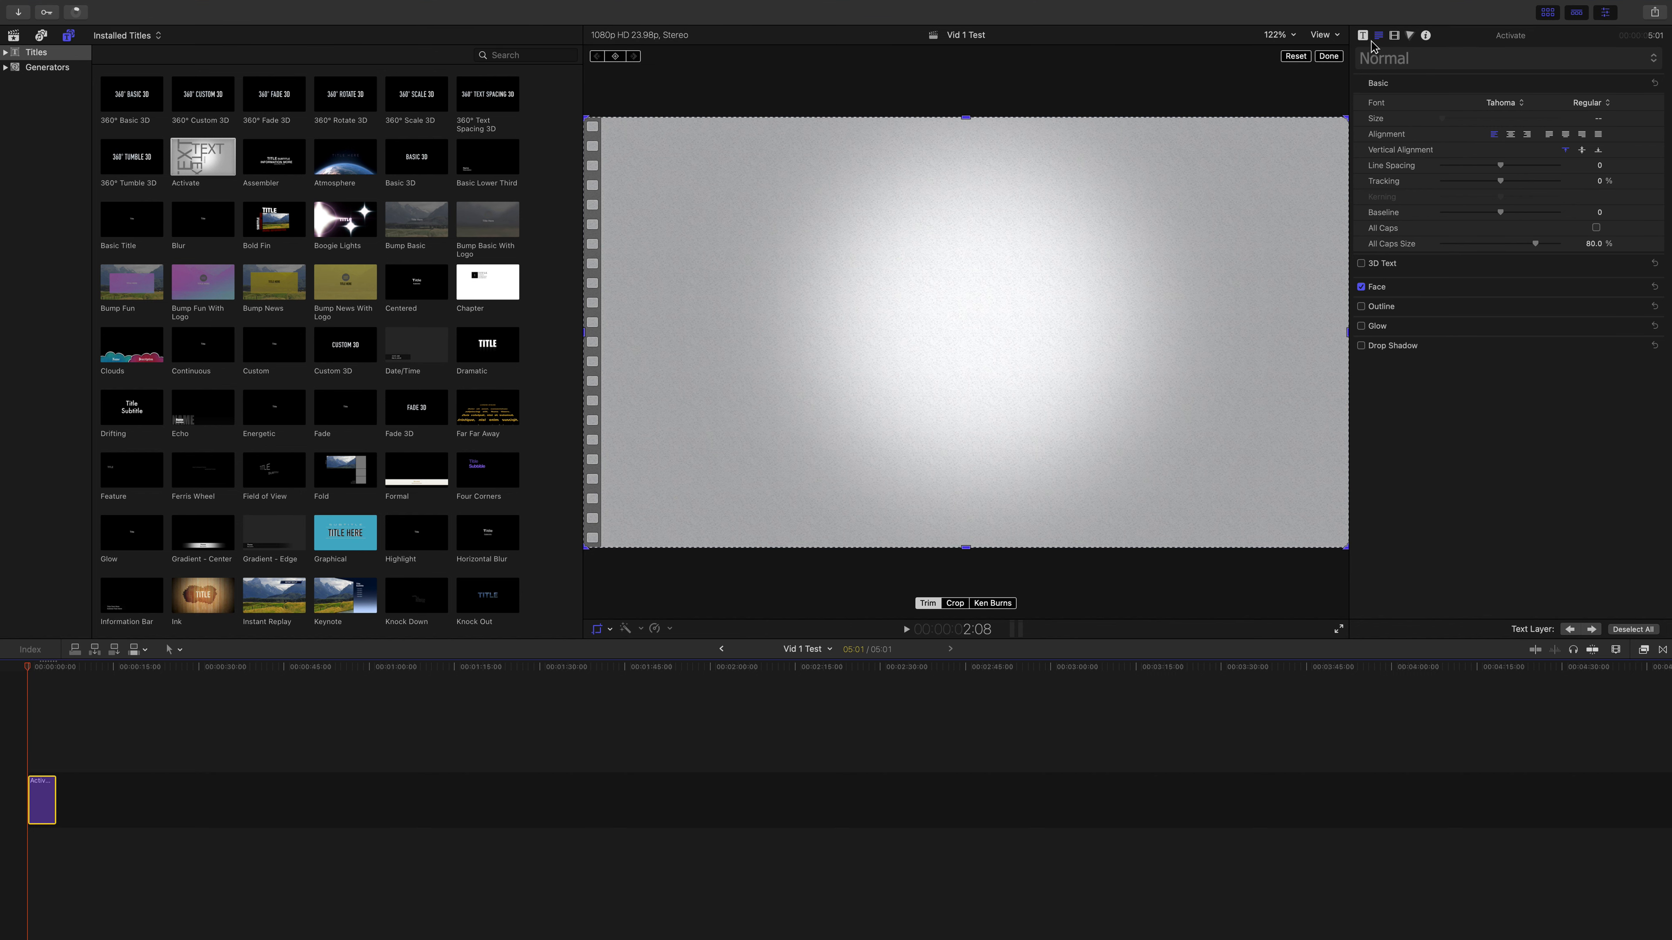
left_click(1427, 36)
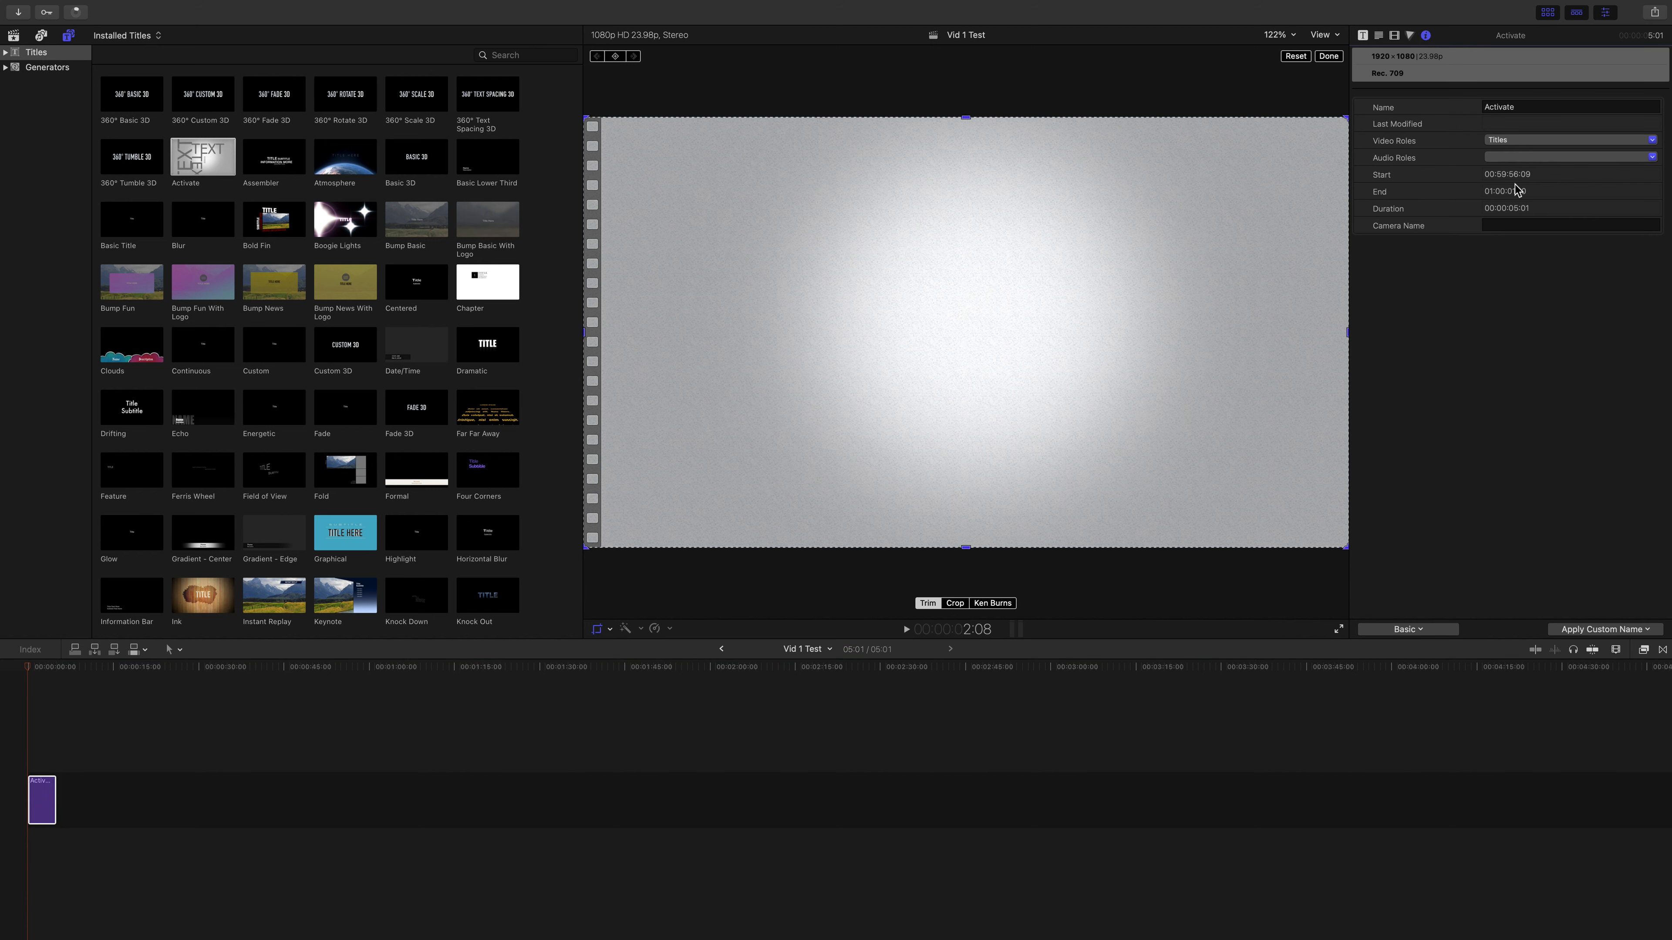
left_click(1534, 107)
type("Intro Titl")
left_click(1536, 141)
left_click(1534, 155)
left_click(1527, 139)
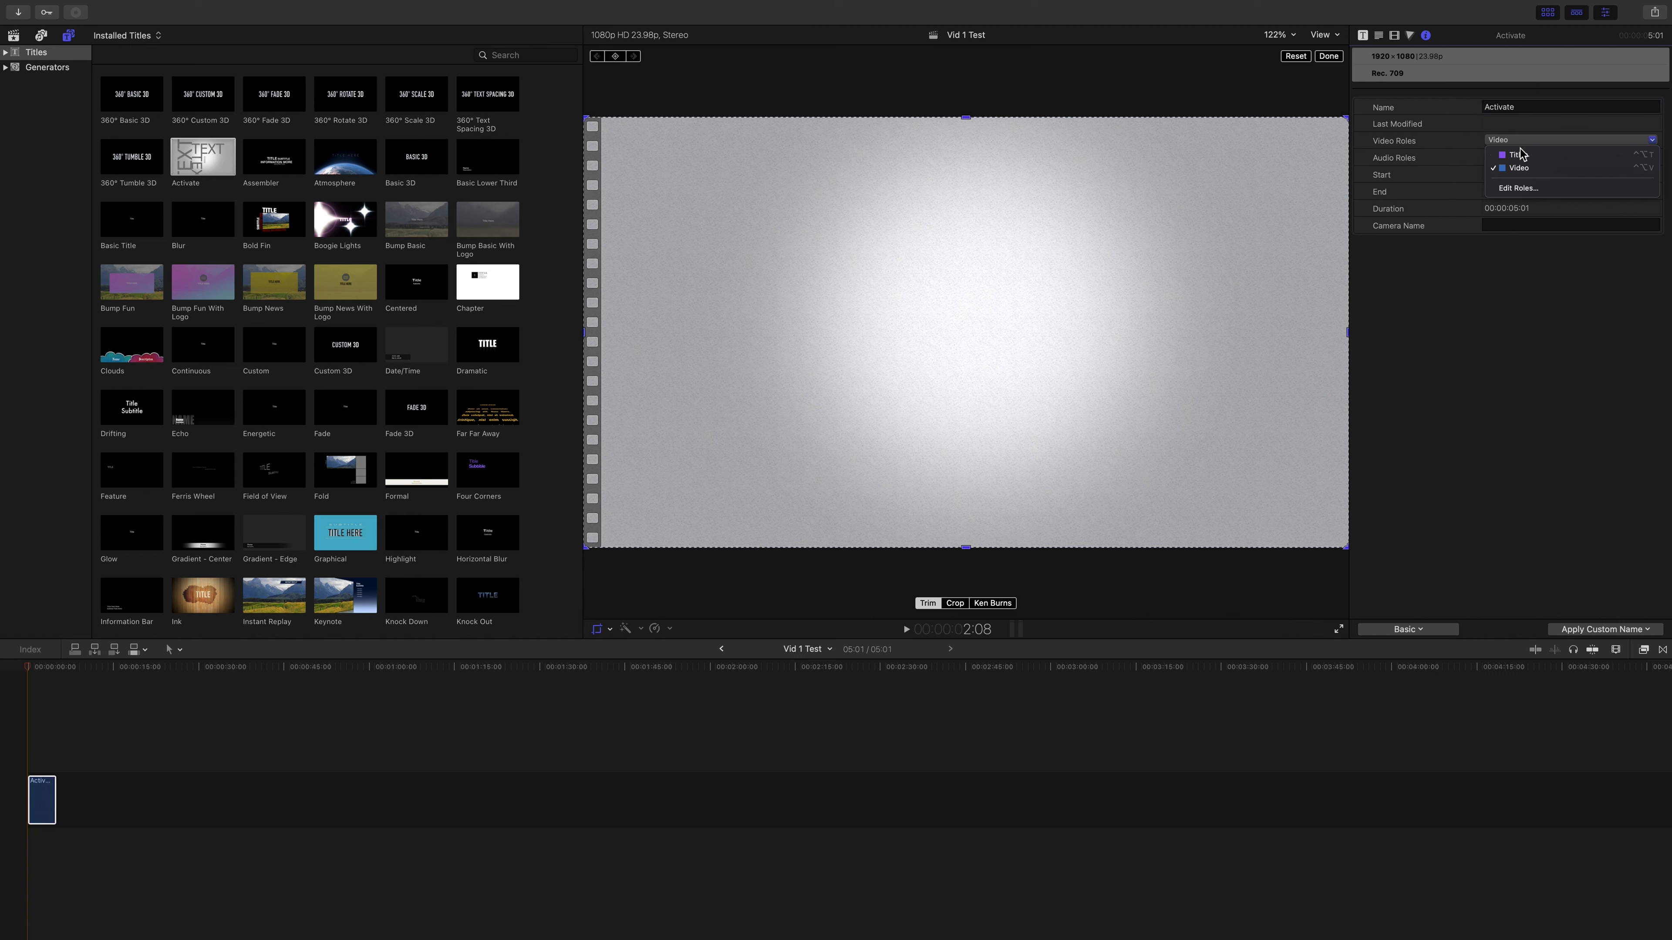
left_click(1514, 159)
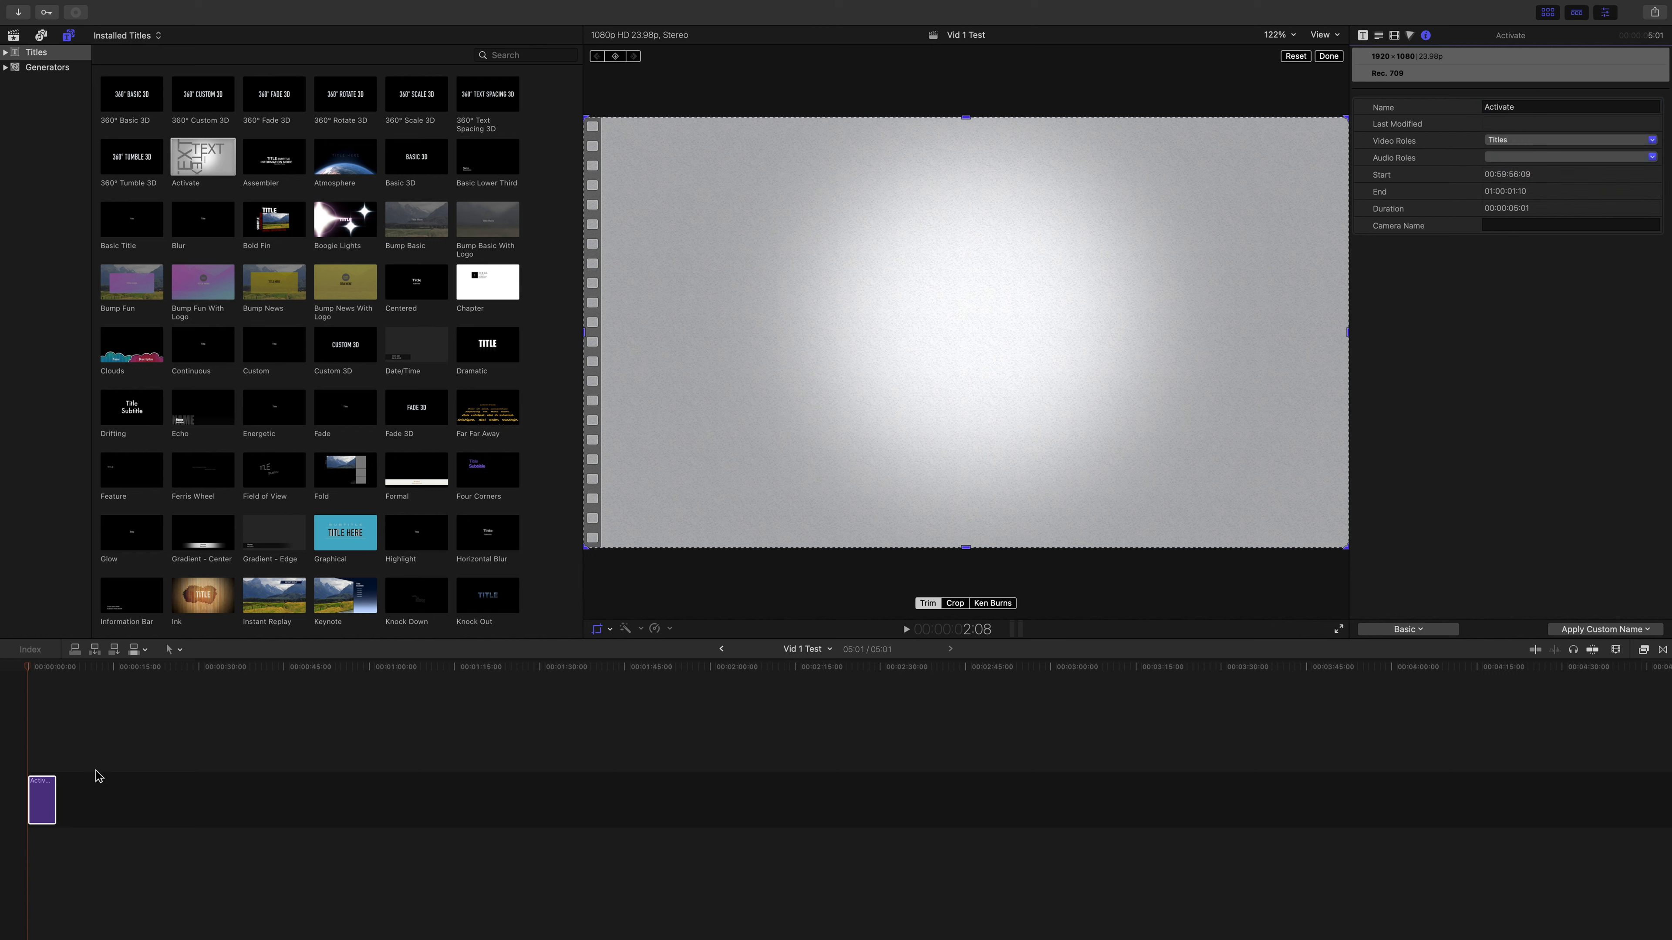
Step: Examine the library's role editor and the clip's audio role options without applying changes
left_click(1553, 143)
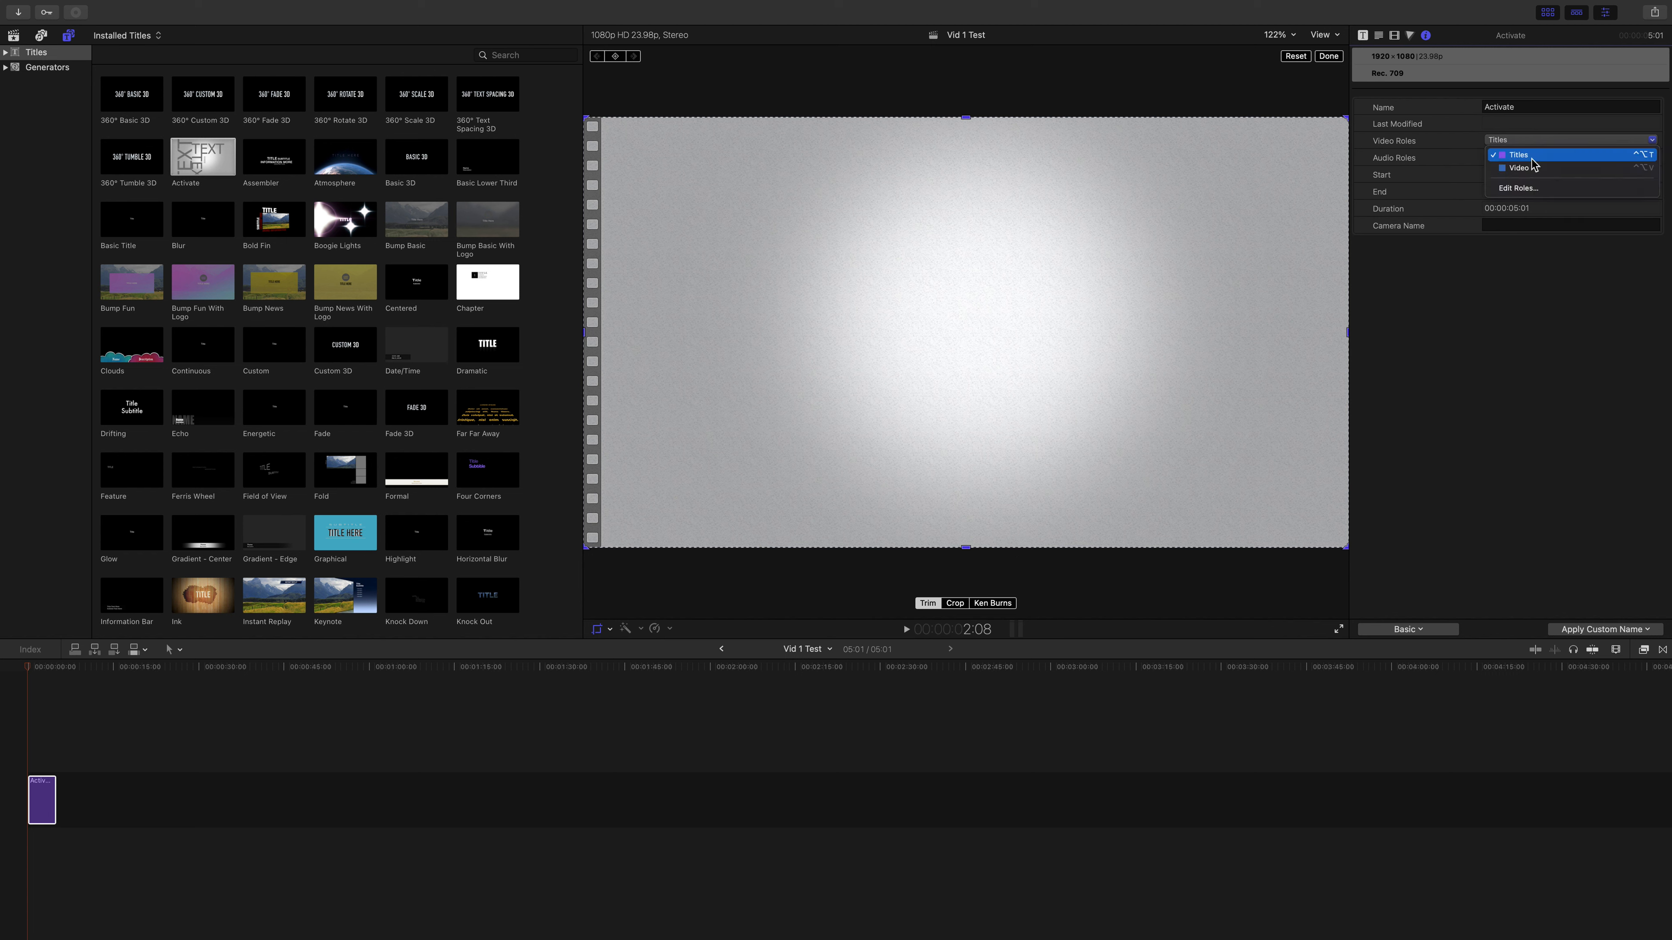
left_click(1518, 184)
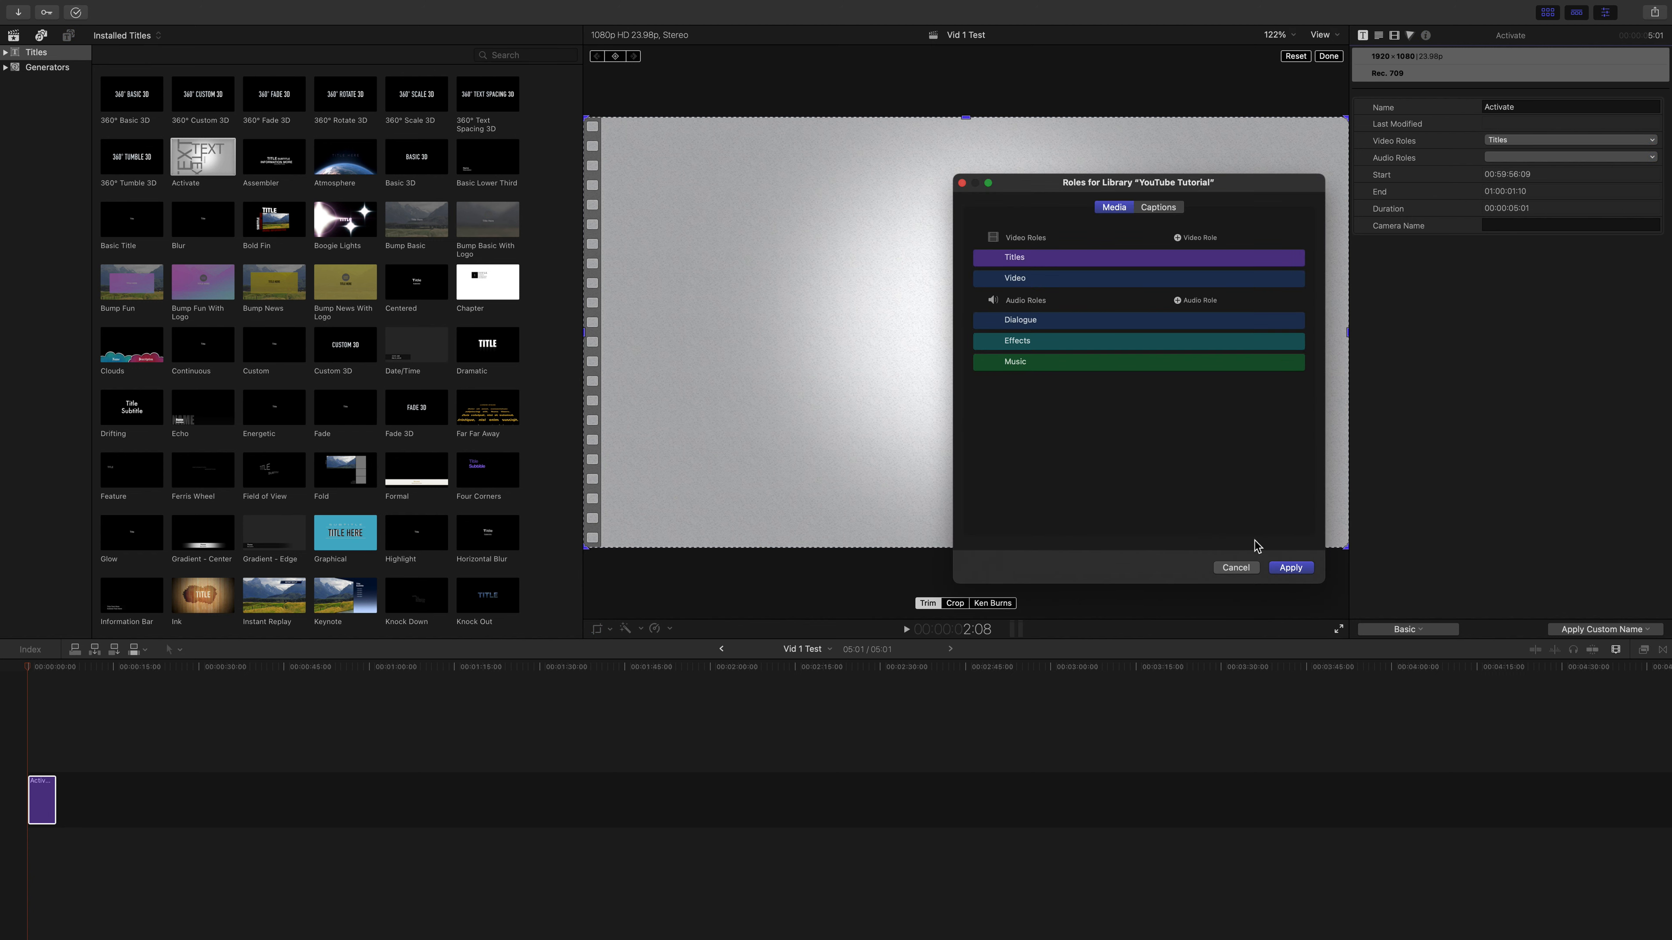
left_click(1237, 568)
left_click(1507, 158)
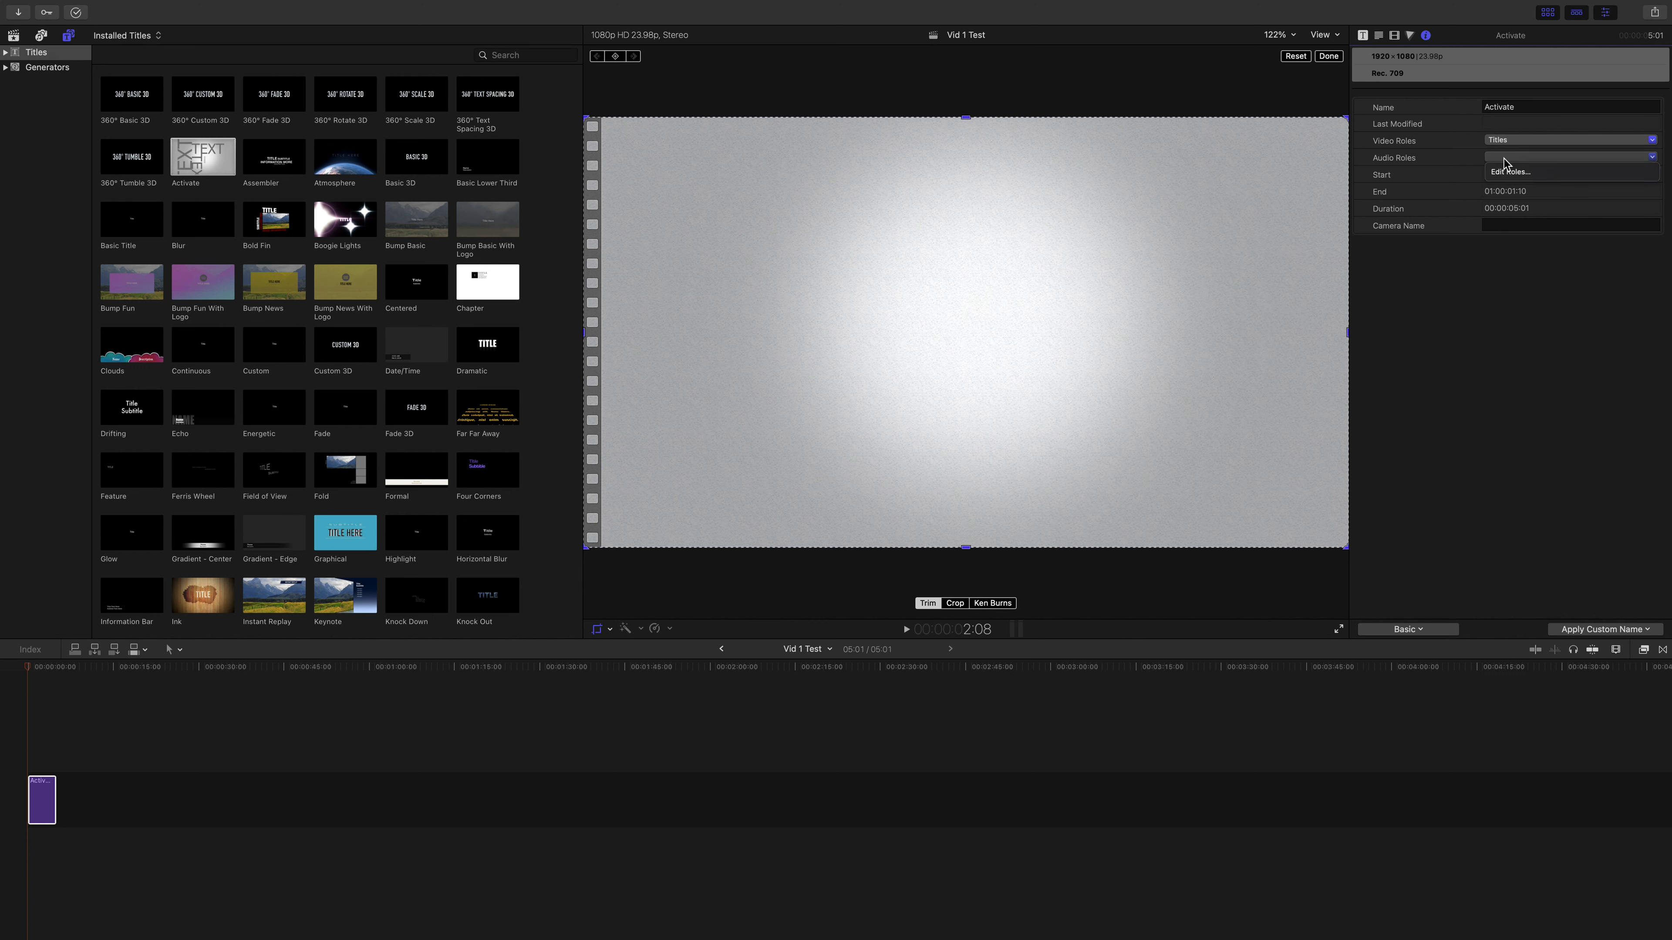
left_click(1414, 159)
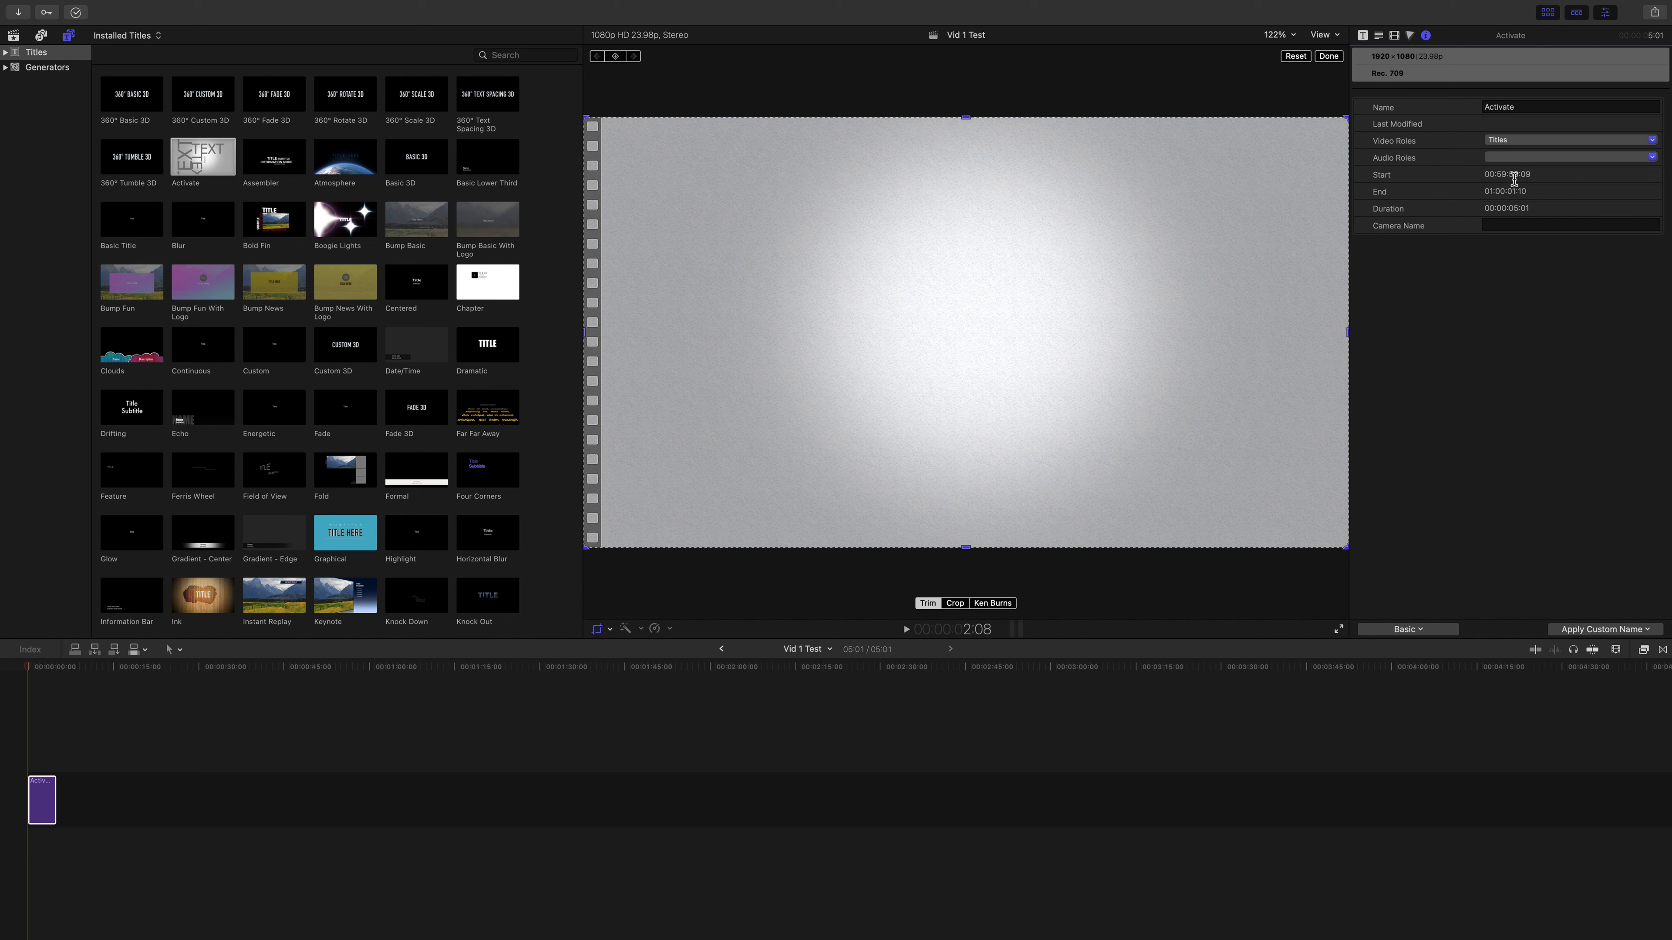
Step: Check the clip's start and end timecodes, and try entering a camera name before clearing it
left_click(1496, 175)
mouse_move(1525, 193)
left_mouse_down()
mouse_move(1548, 211)
mouse_move(1516, 192)
left_mouse_up()
left_click(1524, 191)
left_click(1510, 228)
type("Dolly")
key("super+a")
key("BackSpace")
key("Return")
Step: Try shifting the Activate clip's shadows and global color on the color board, resetting each adjustment
left_click(41, 797)
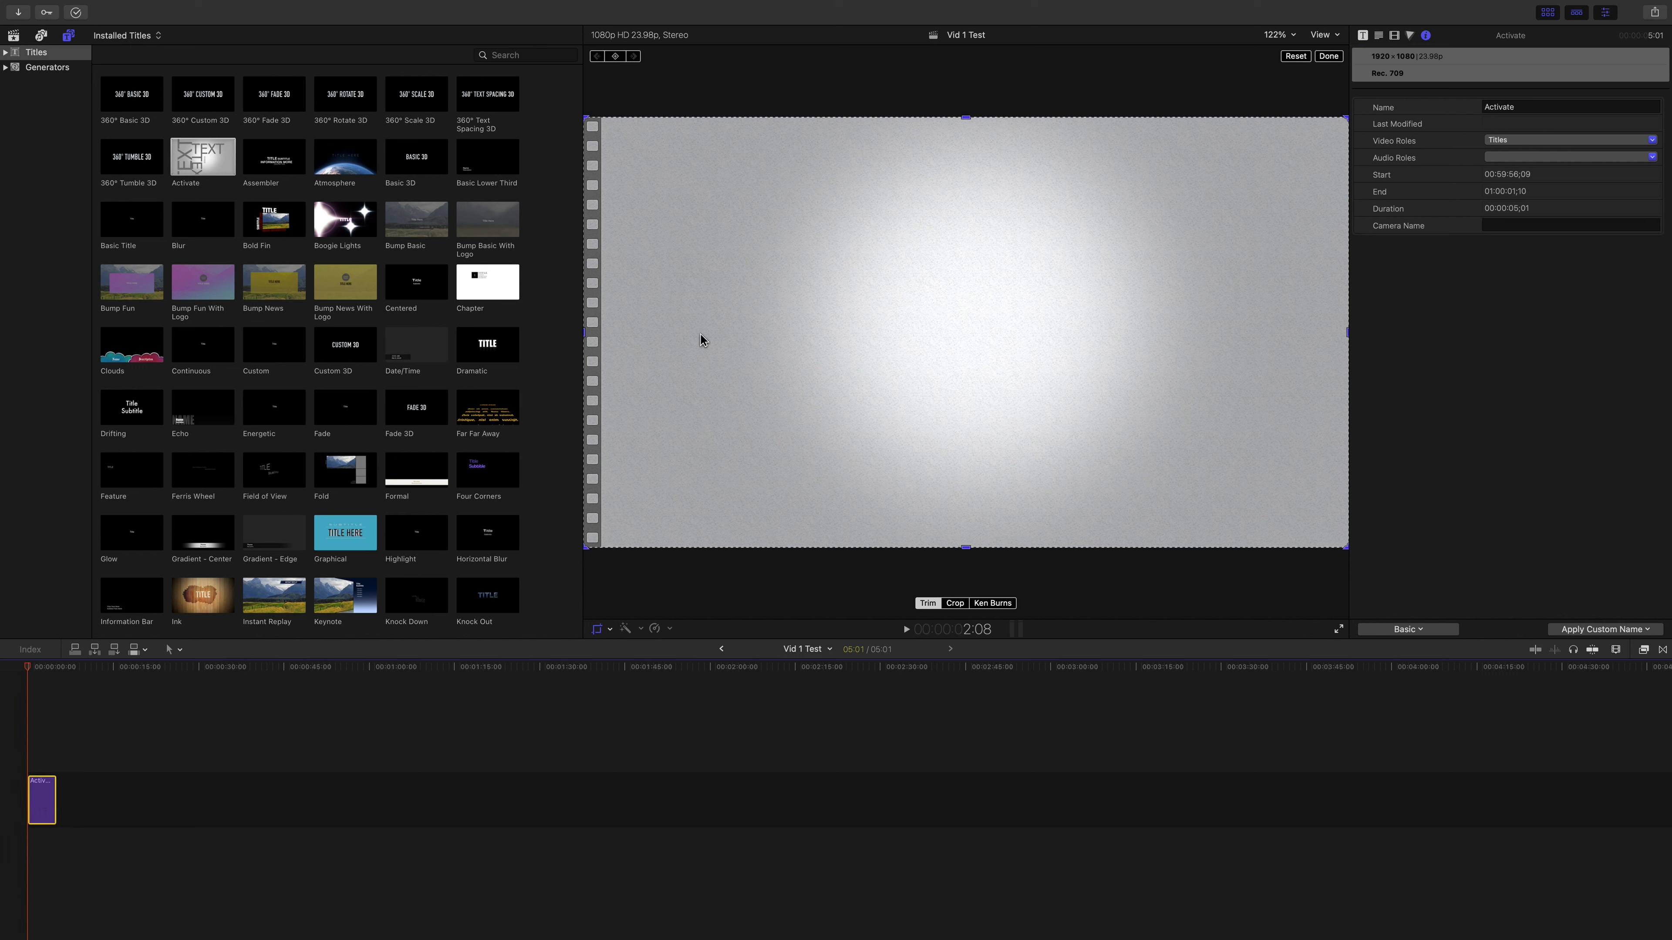
left_click(1414, 37)
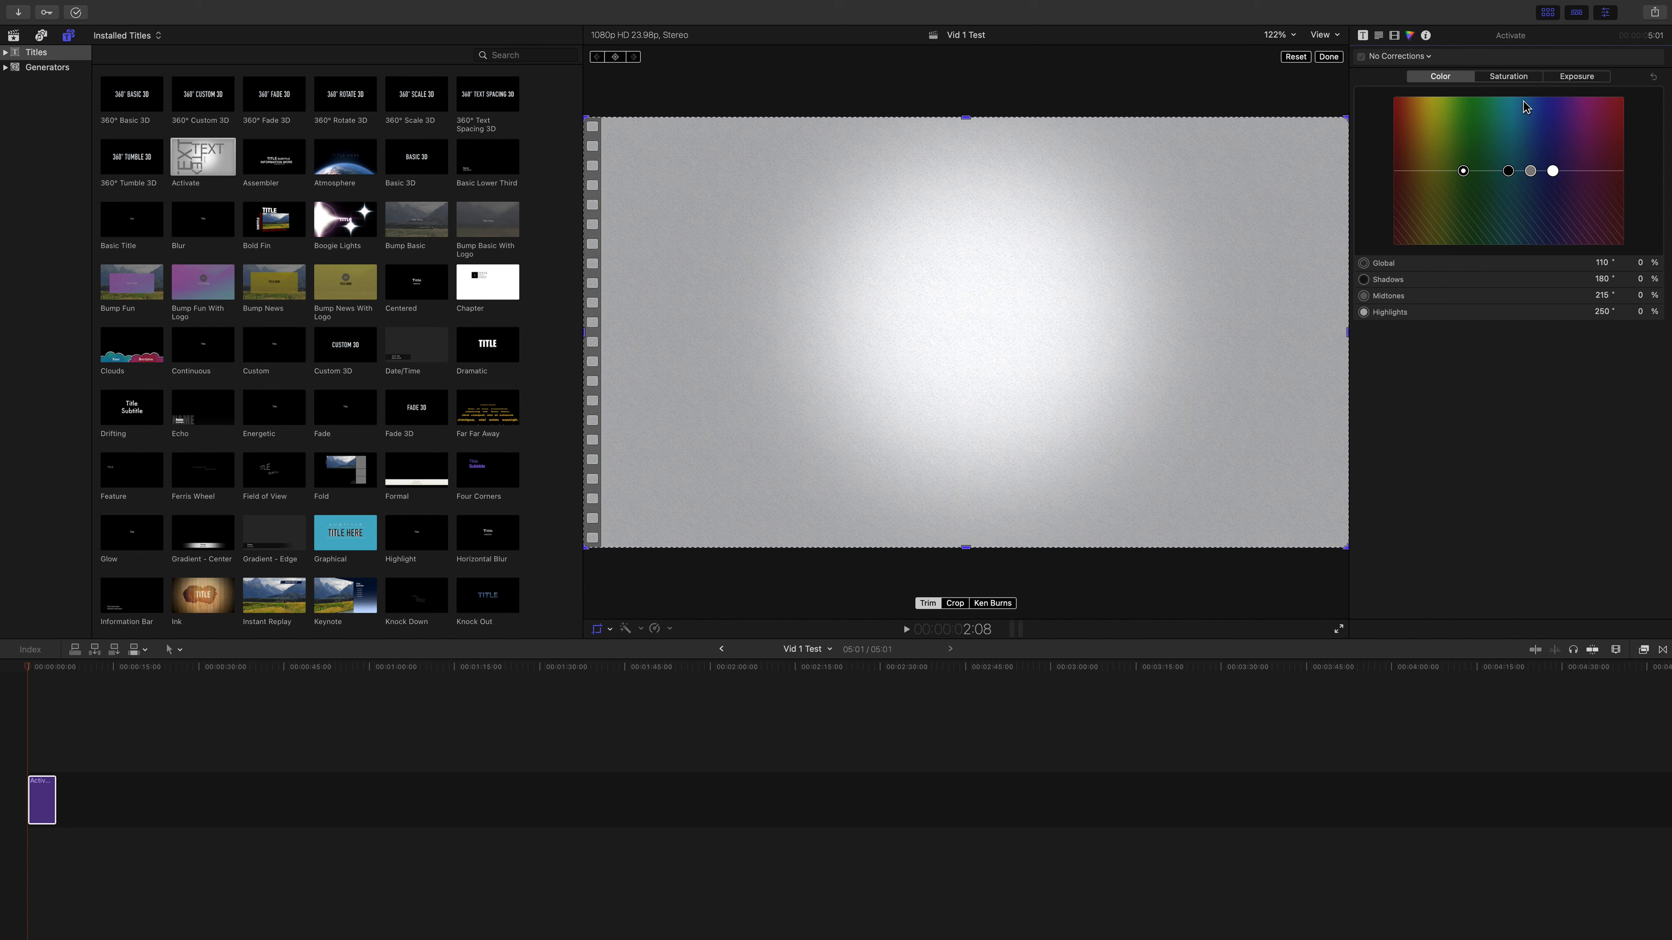
mouse_move(1509, 172)
left_mouse_down()
mouse_move(1465, 116)
mouse_move(1543, 167)
mouse_move(1499, 175)
left_mouse_up()
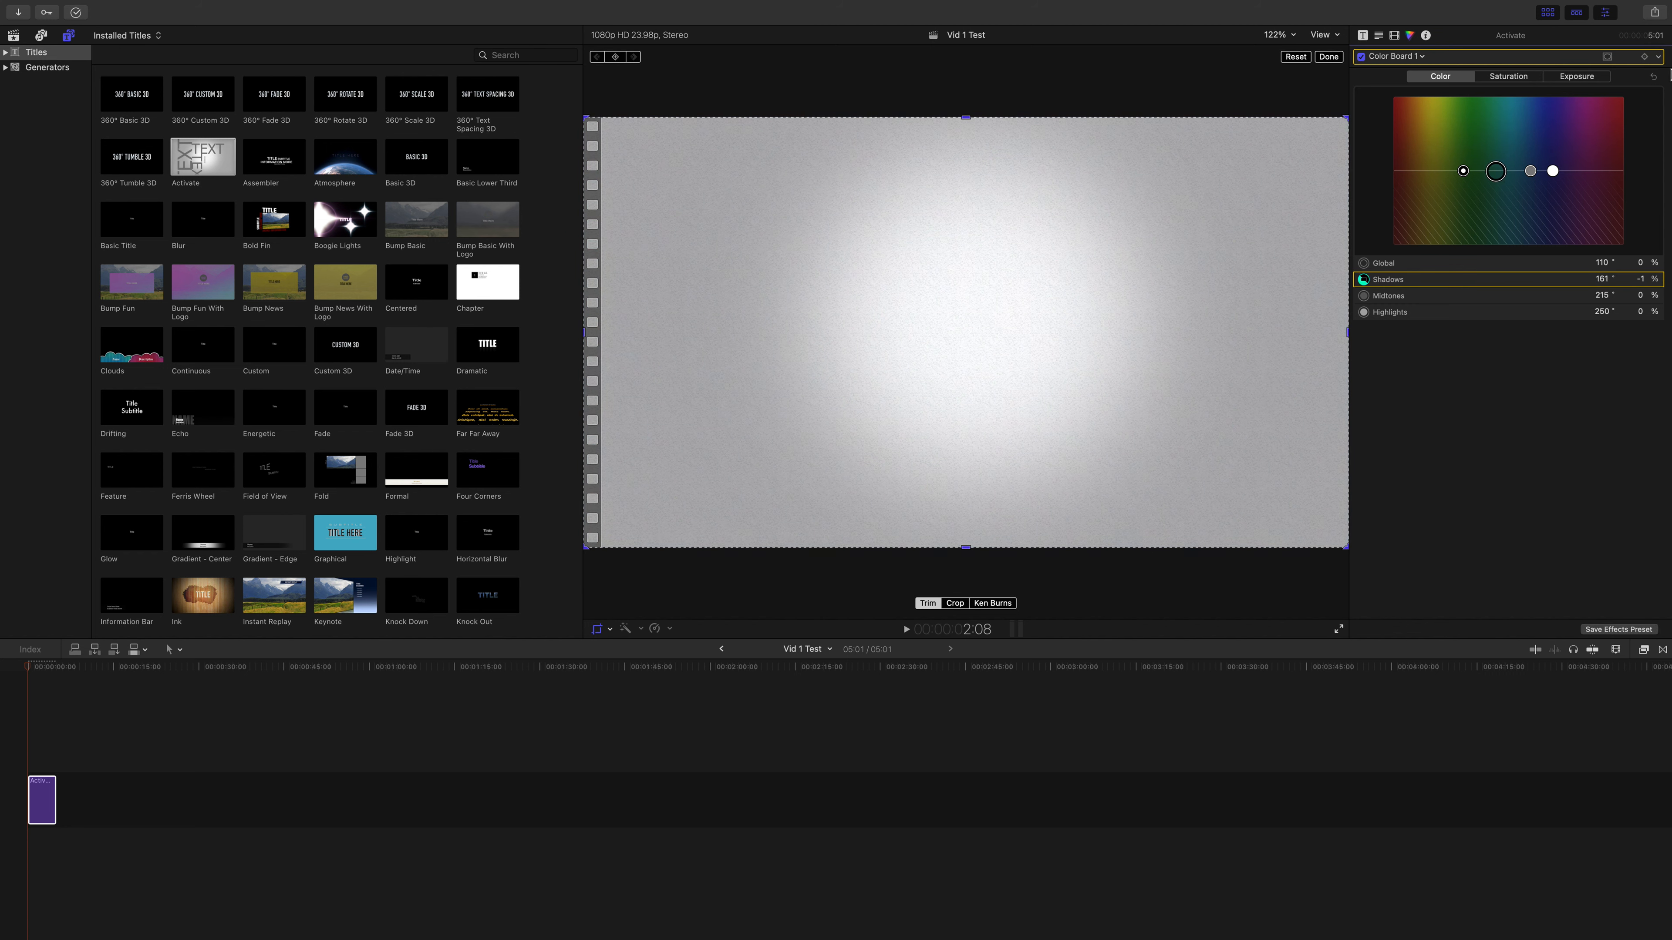
left_click(1655, 78)
left_click_drag(1462, 171, 1447, 161)
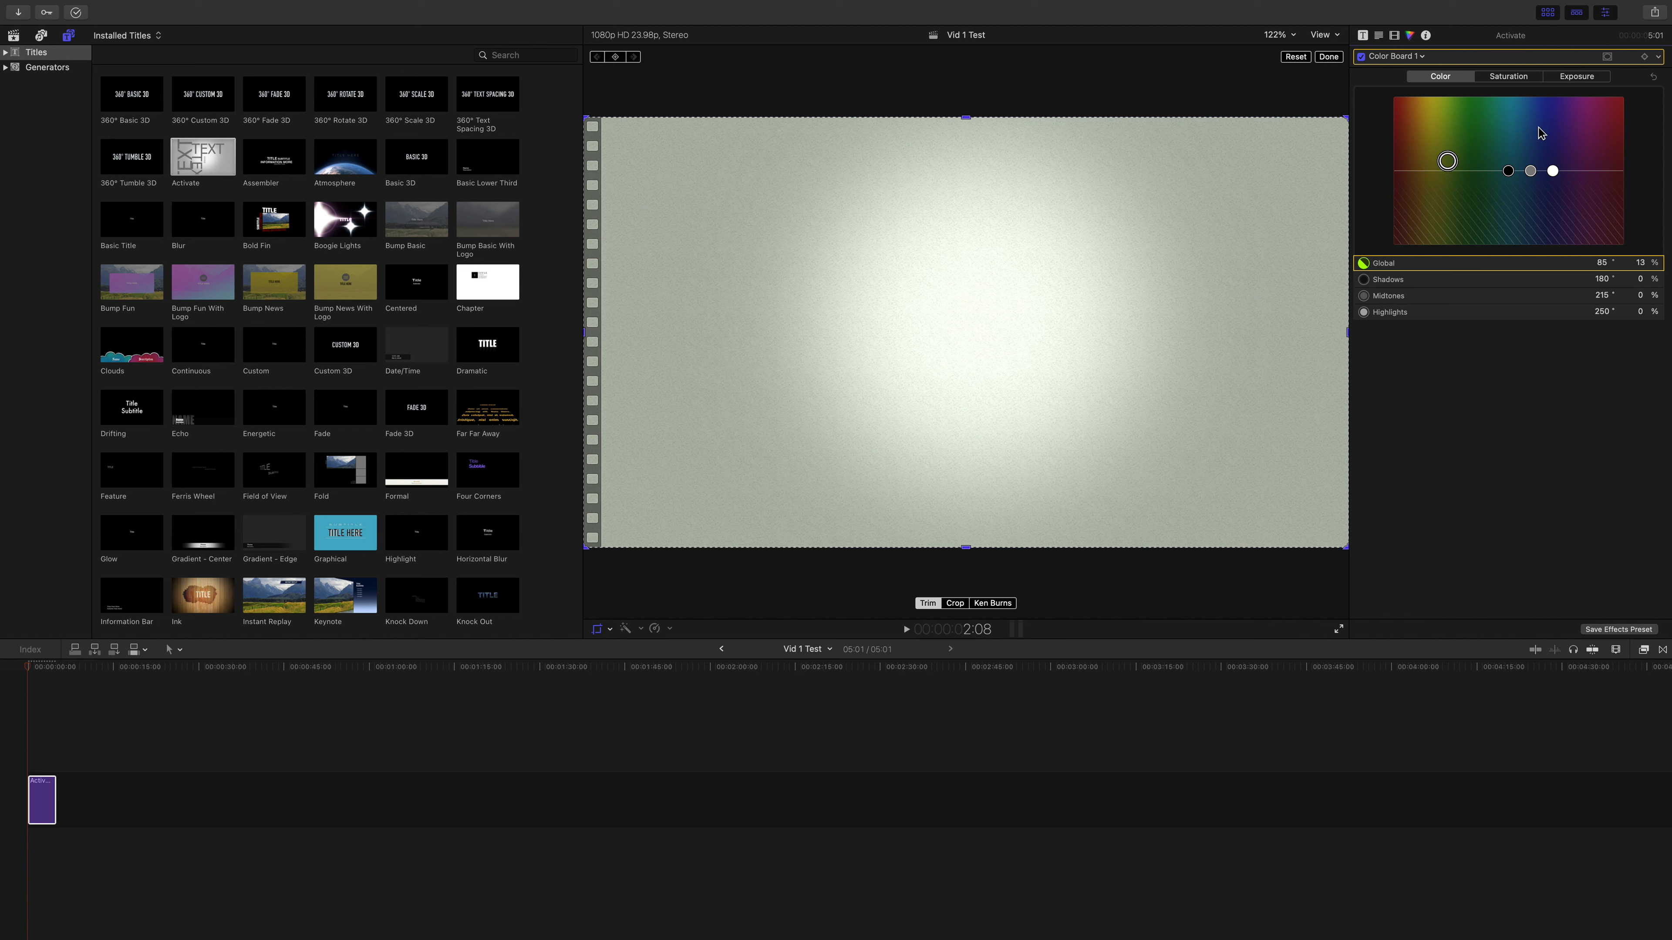
left_click(1652, 78)
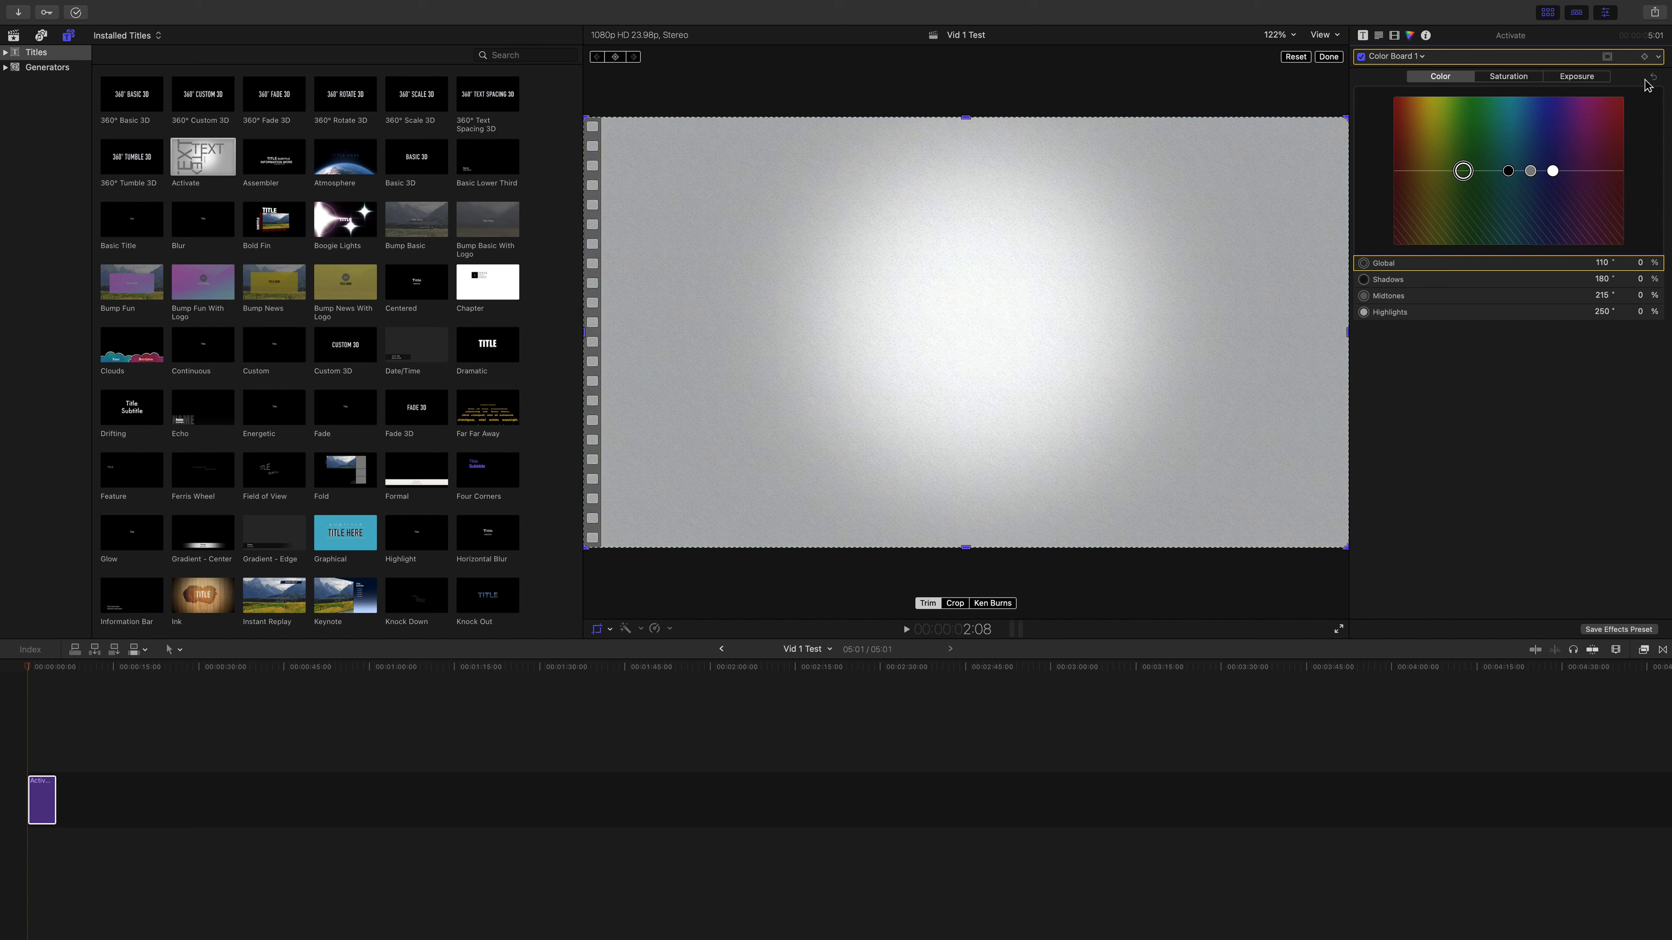
Step: Scale the Activate title to 101.9% on X and 79.17% on Y
left_click(1396, 36)
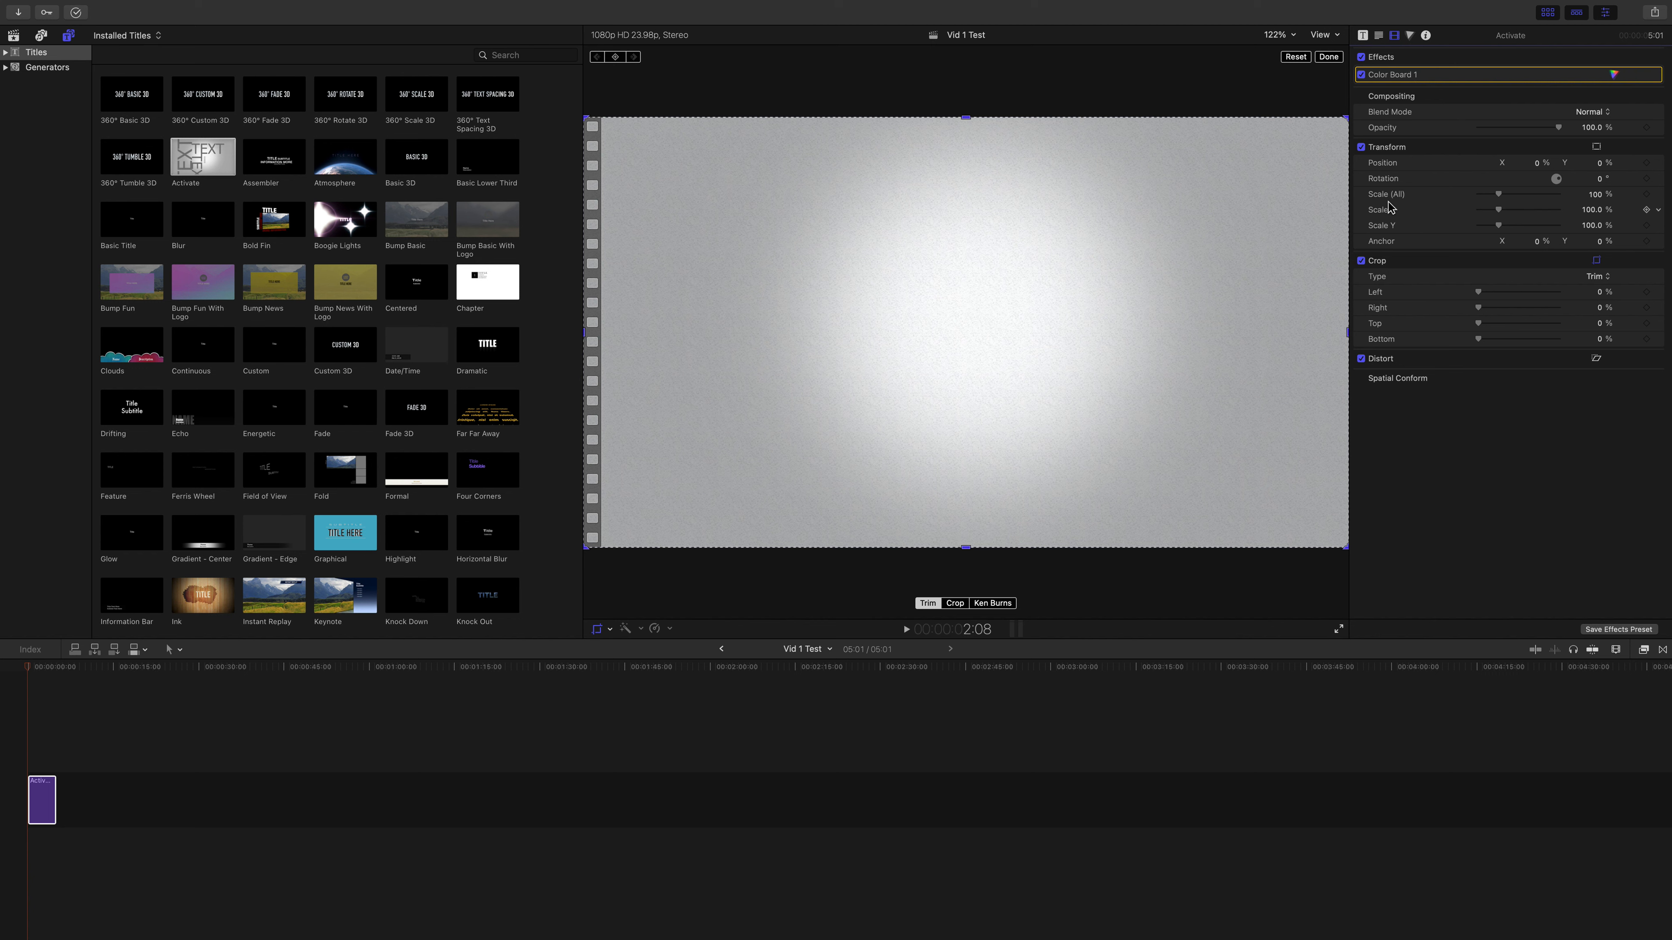
mouse_move(1499, 195)
left_mouse_down()
mouse_move(1579, 196)
mouse_move(1466, 191)
mouse_move(1498, 191)
left_mouse_up()
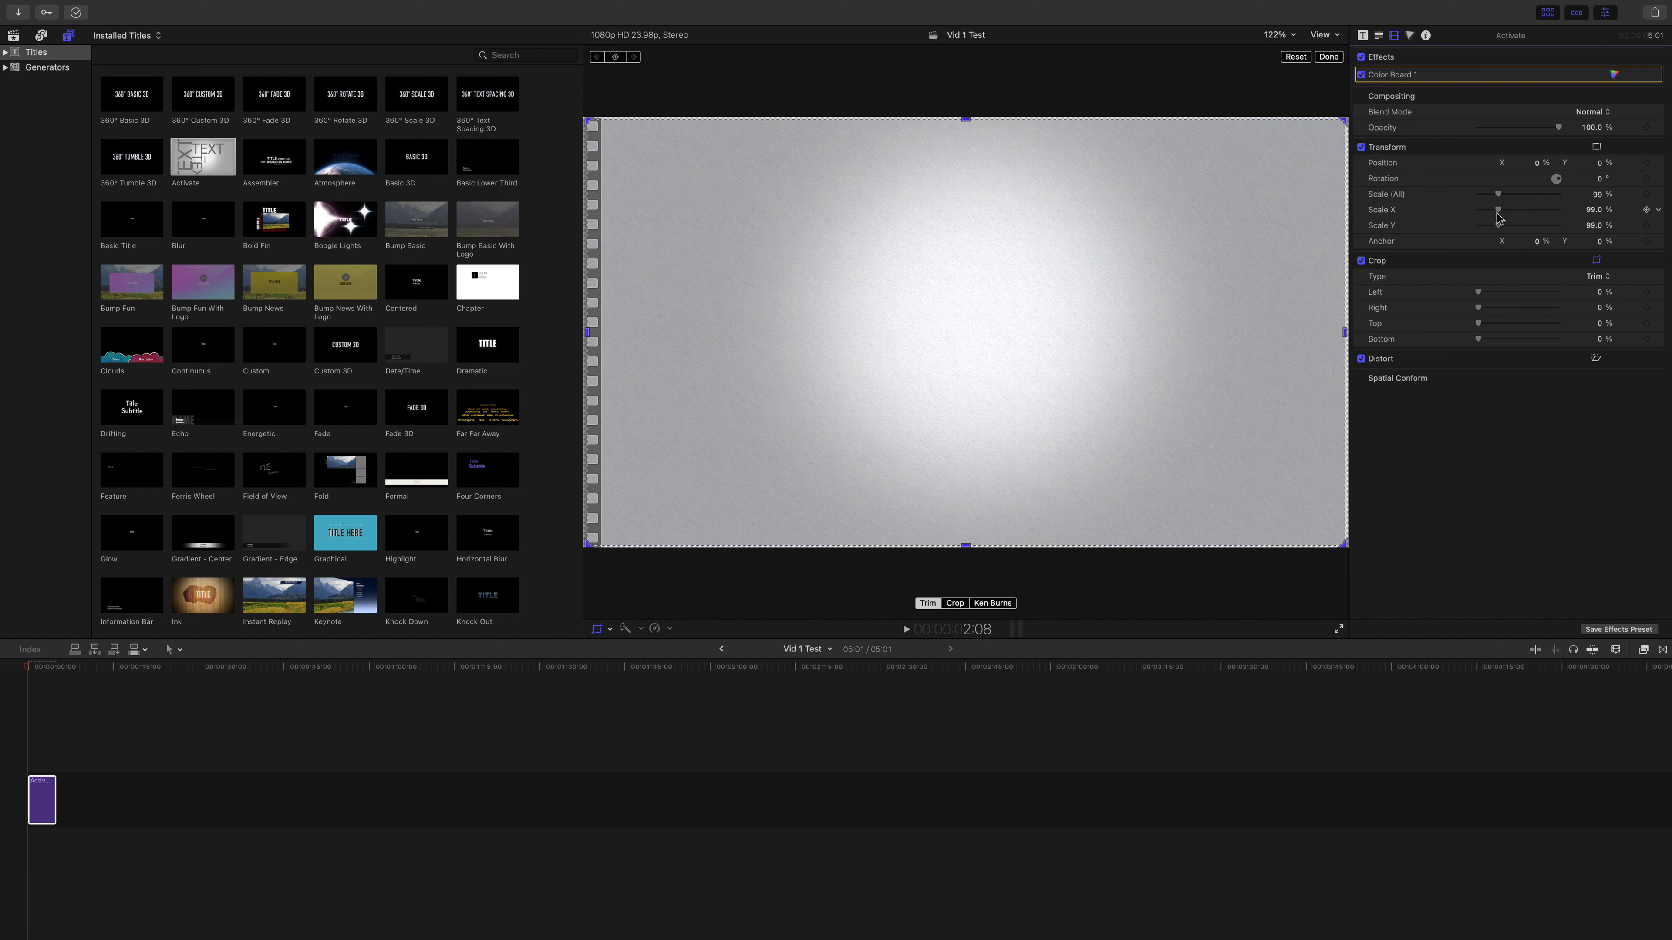
mouse_move(1497, 210)
left_mouse_down()
mouse_move(1494, 229)
mouse_move(1499, 211)
left_mouse_up()
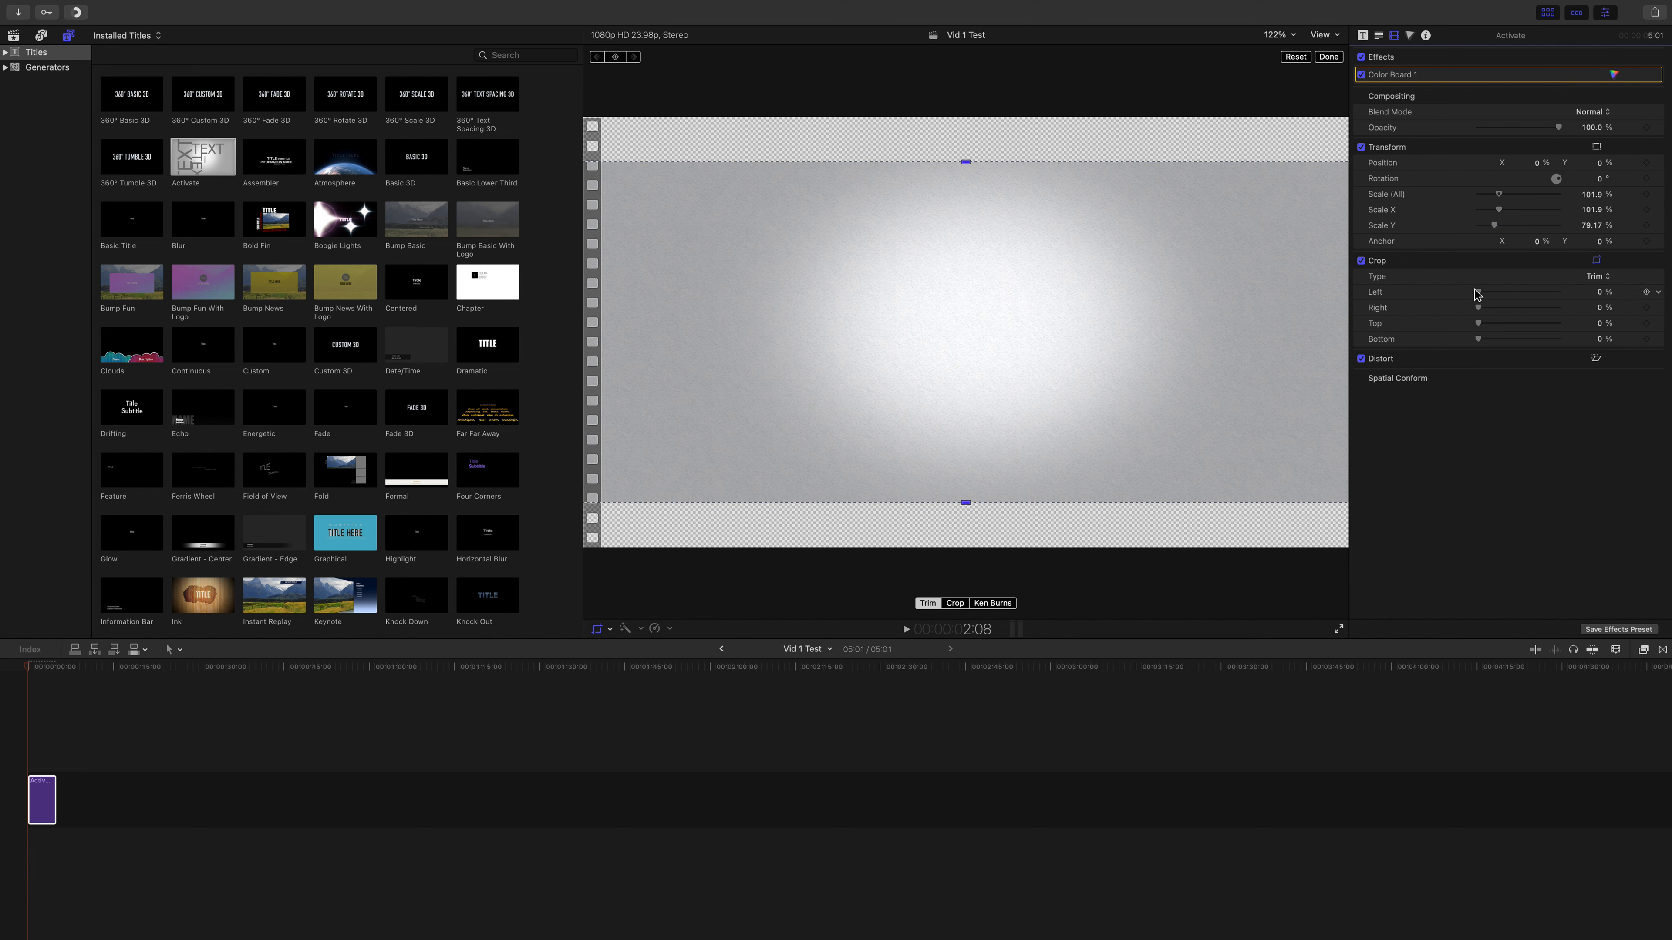
Step: Examine the title's crop and distort controls, its text formatting and its published parameters
mouse_move(1477, 295)
left_mouse_down()
mouse_move(1538, 291)
mouse_move(1460, 294)
left_mouse_up()
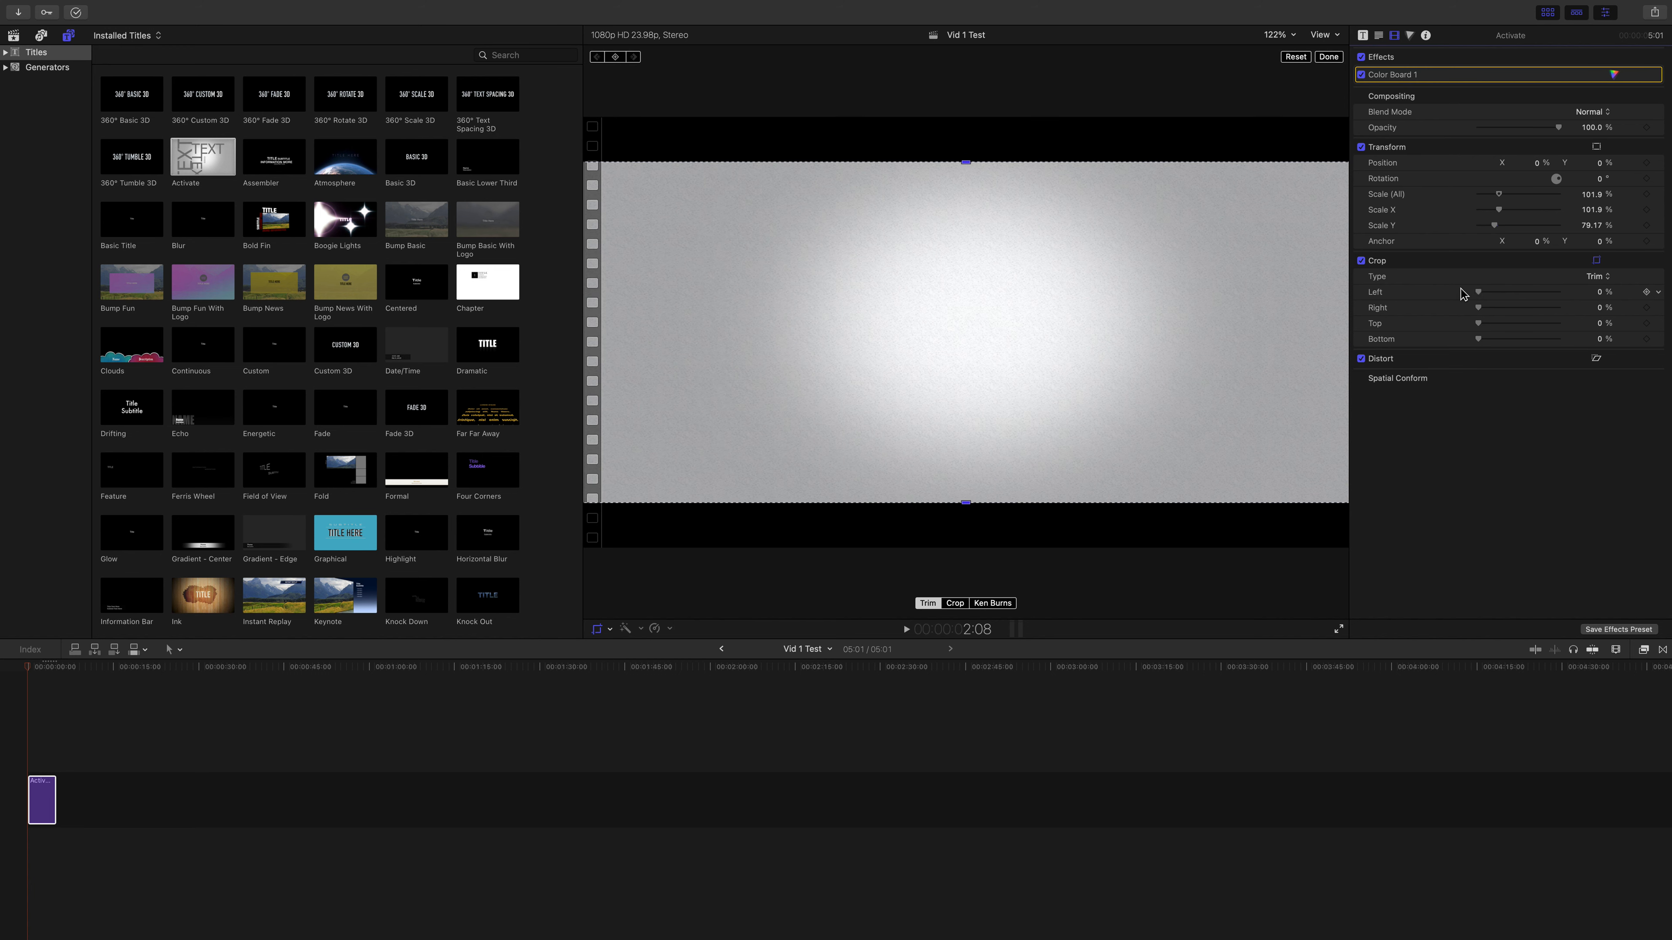
left_click(1596, 359)
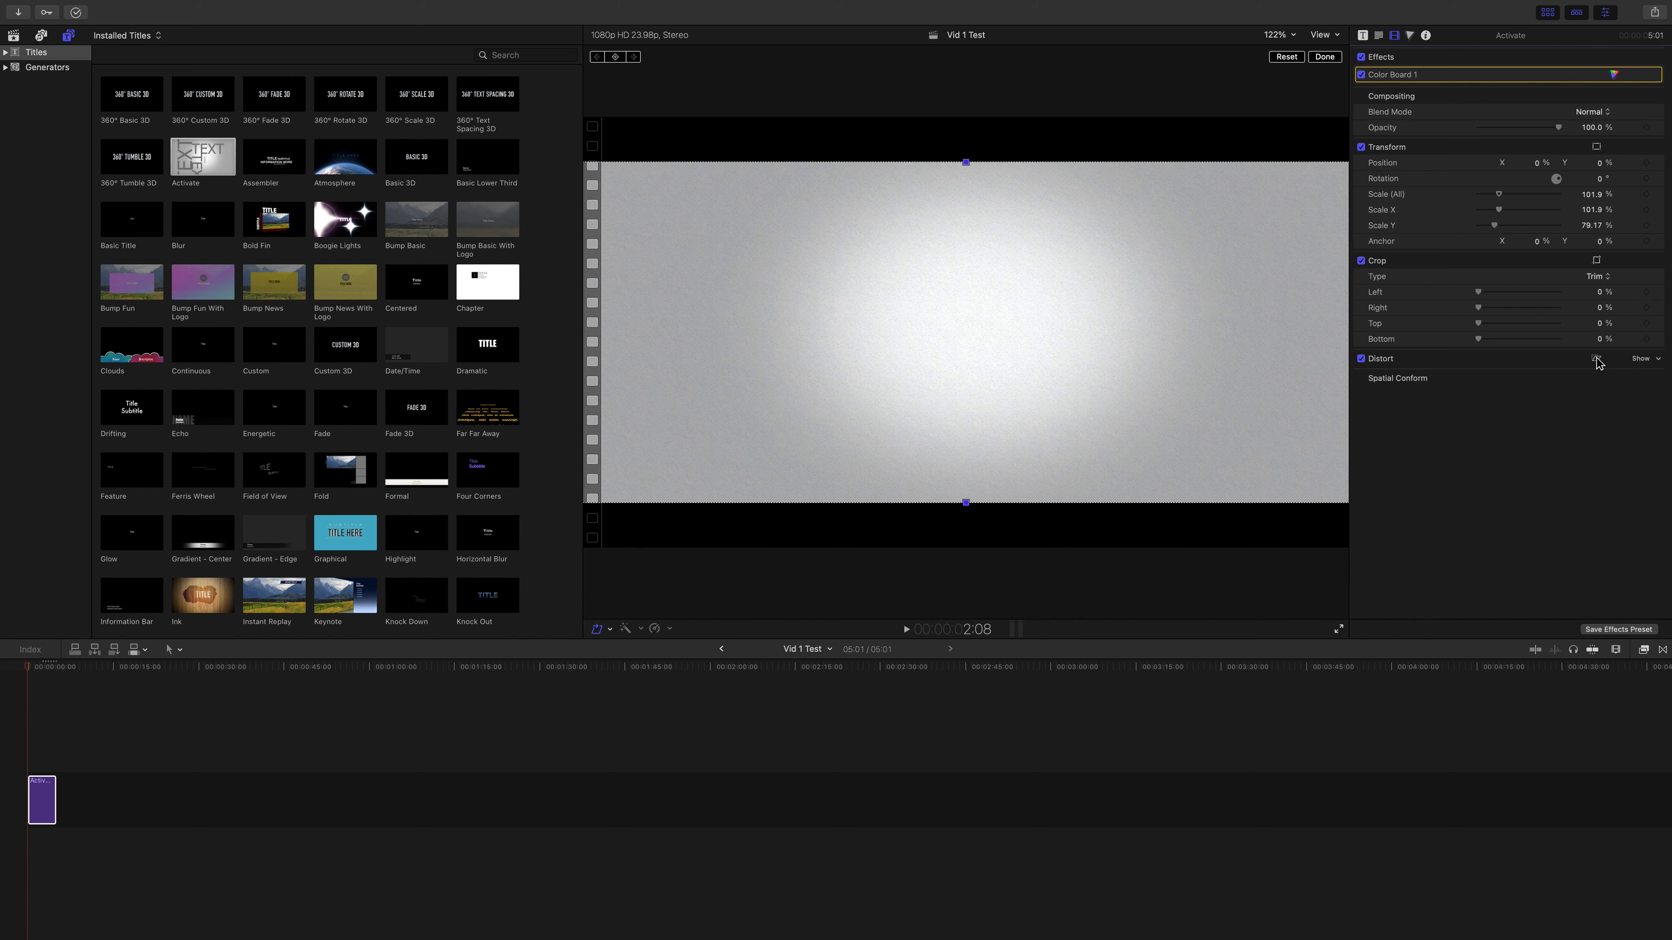
left_click(1379, 36)
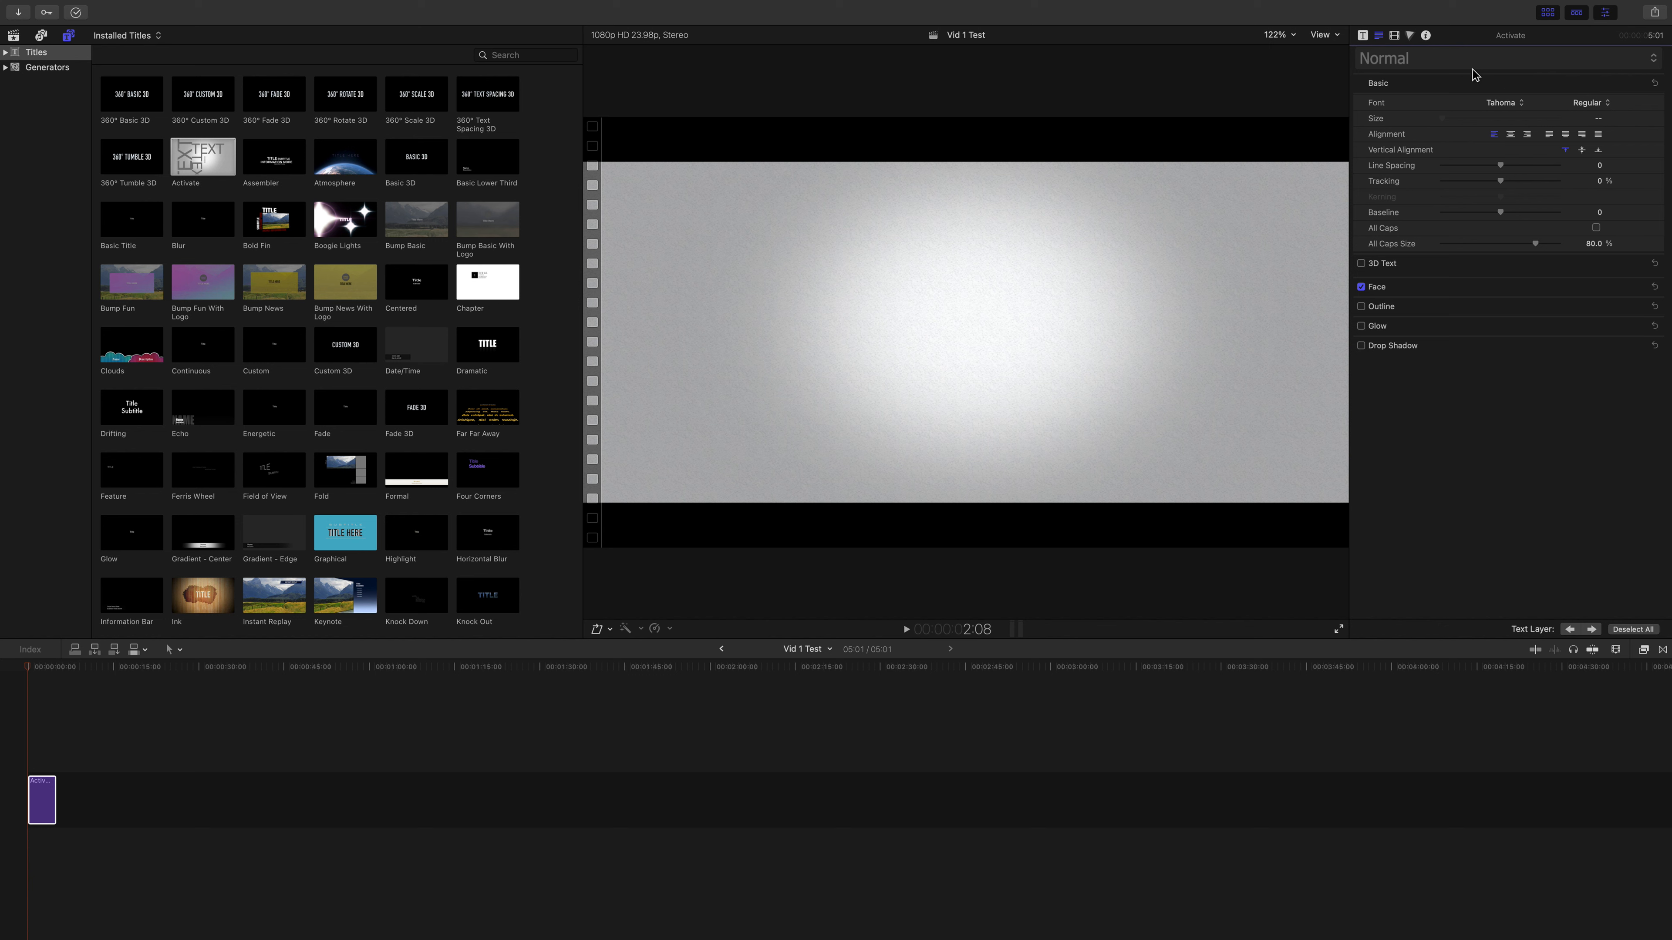
left_click(1364, 36)
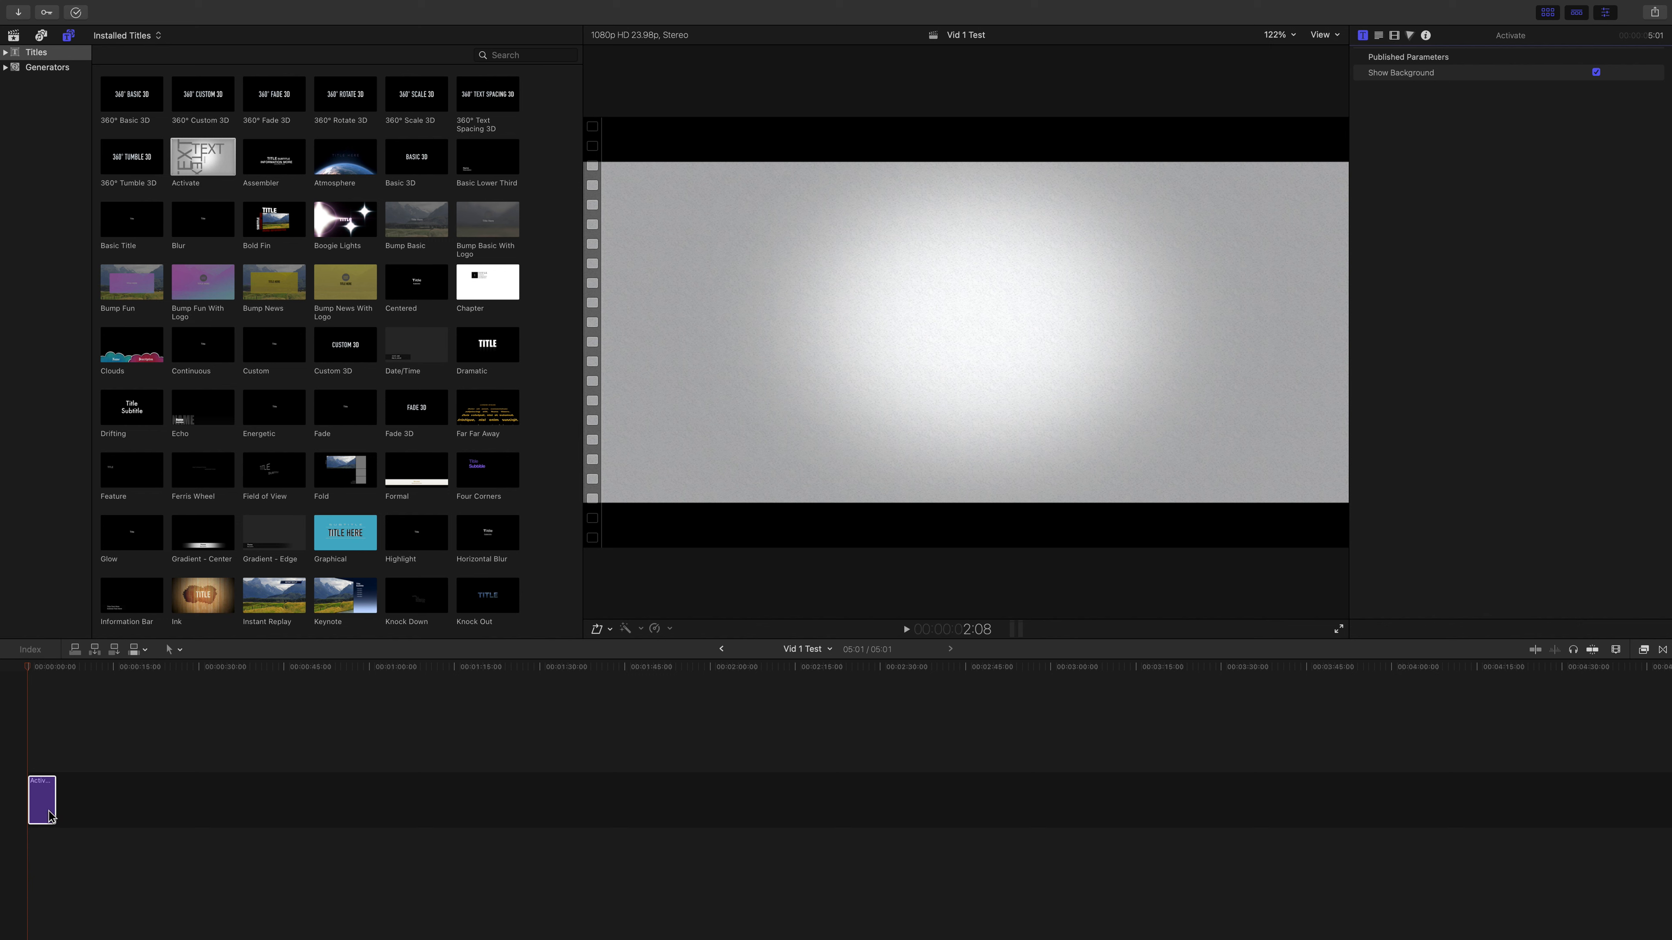
Step: Replace the large "TEXT" wording in the Activate title, shown at frame 19, with "video 1"
left_click(33, 787)
left_click(41, 797)
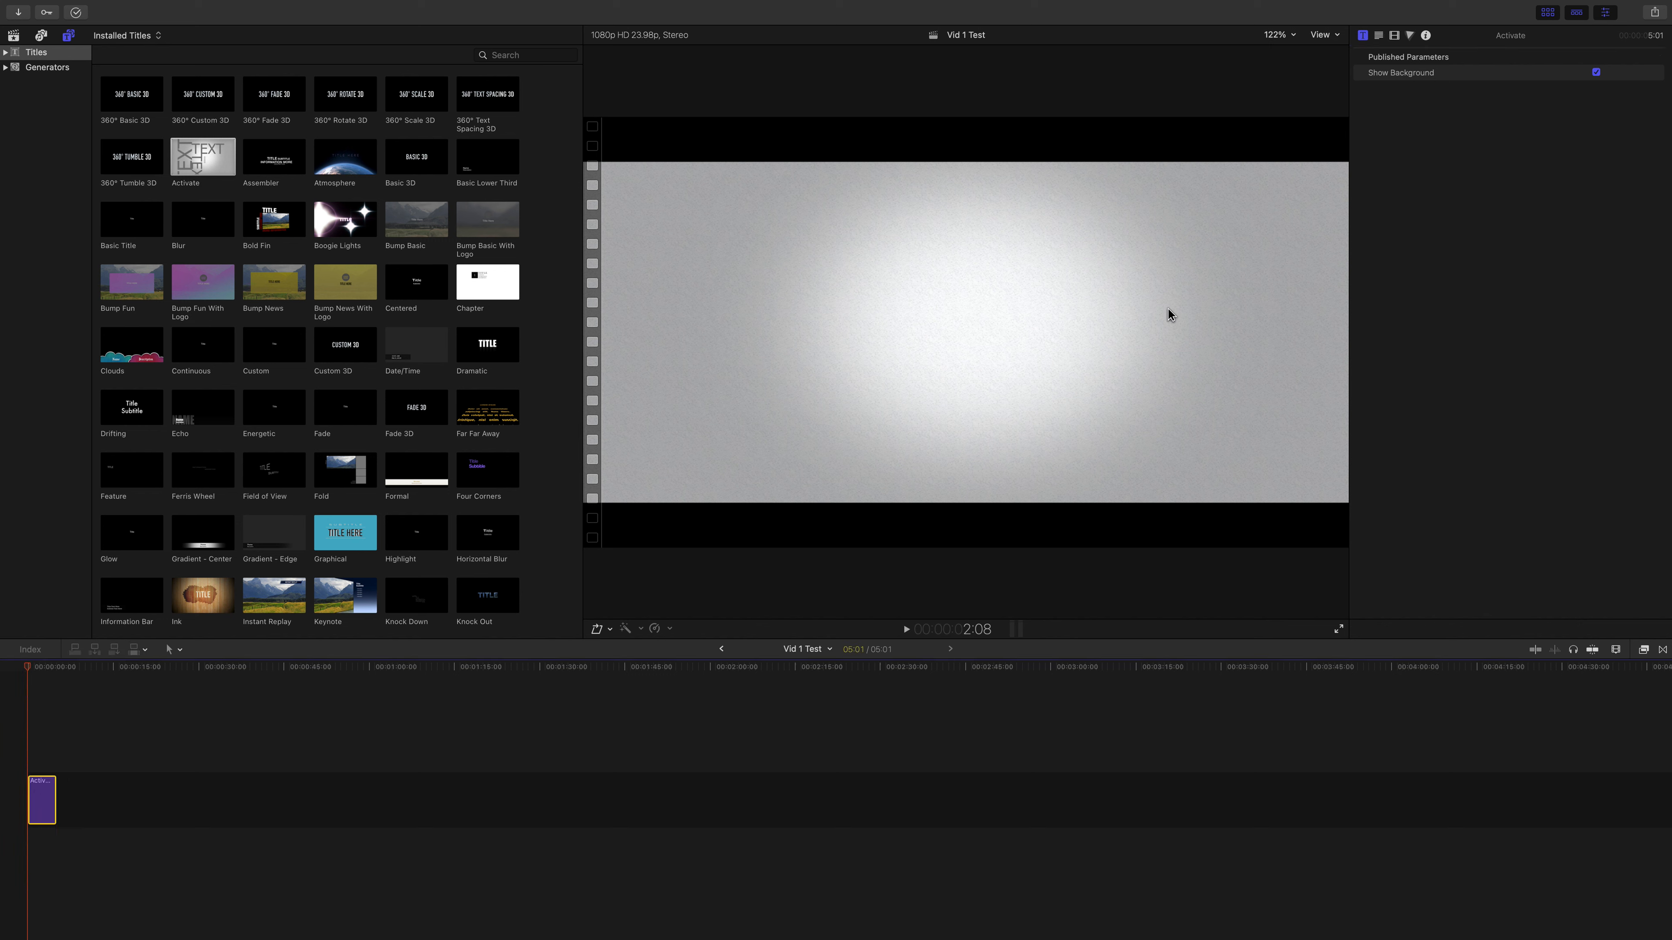
left_click(31, 668)
left_click(32, 667)
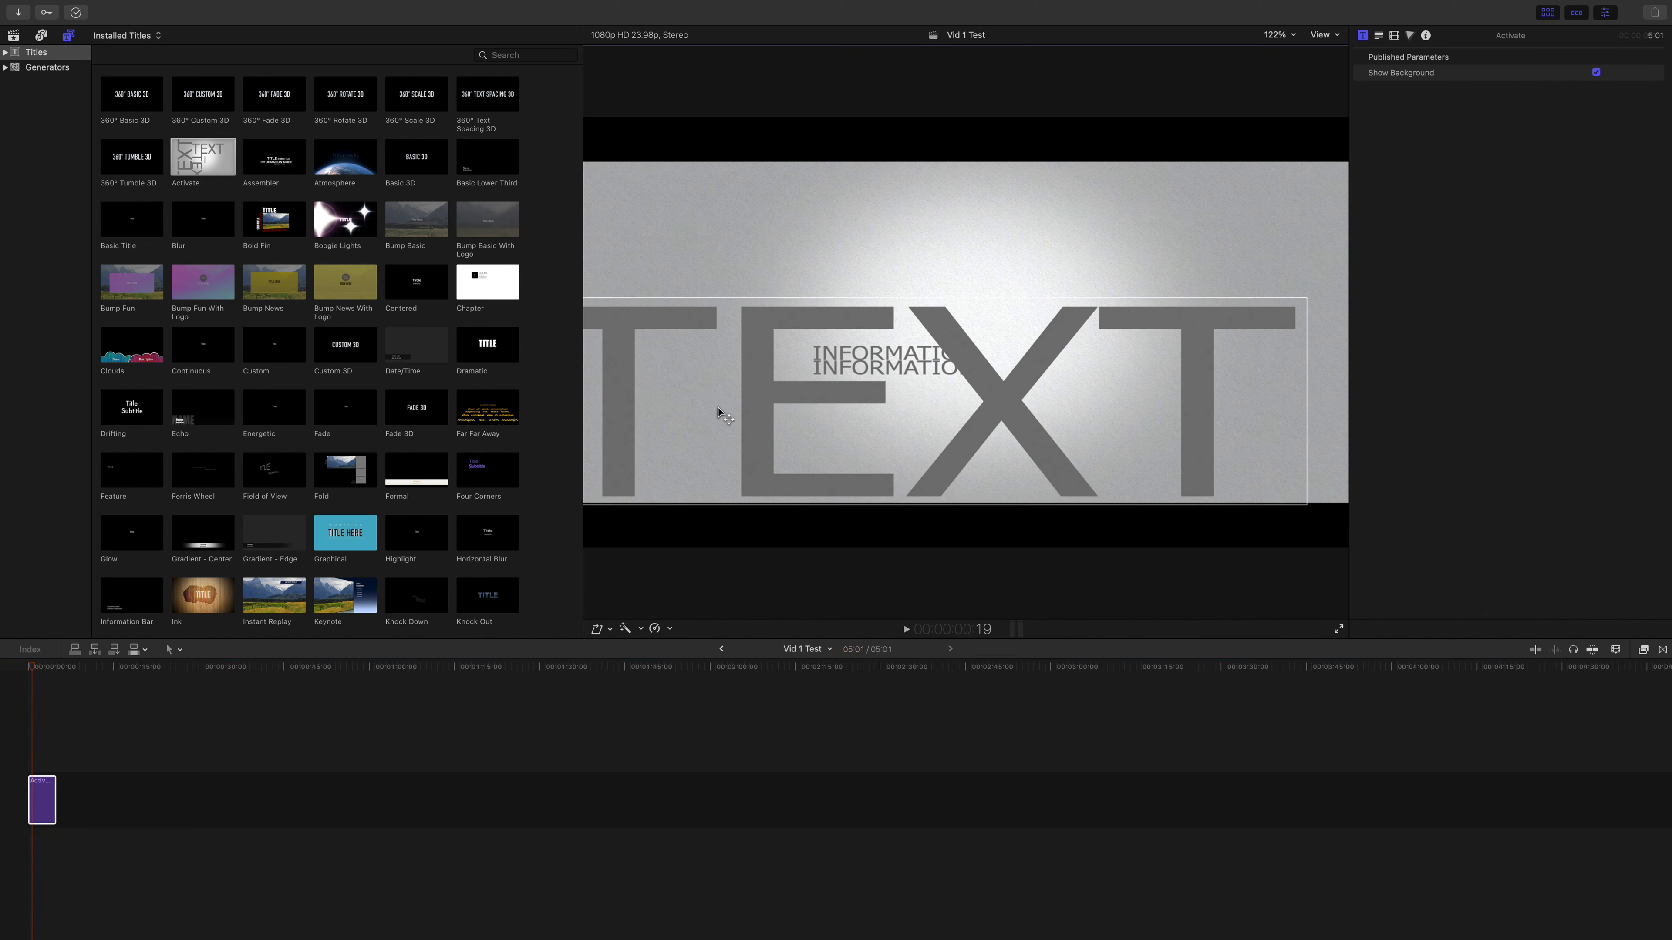
double_click(787, 425)
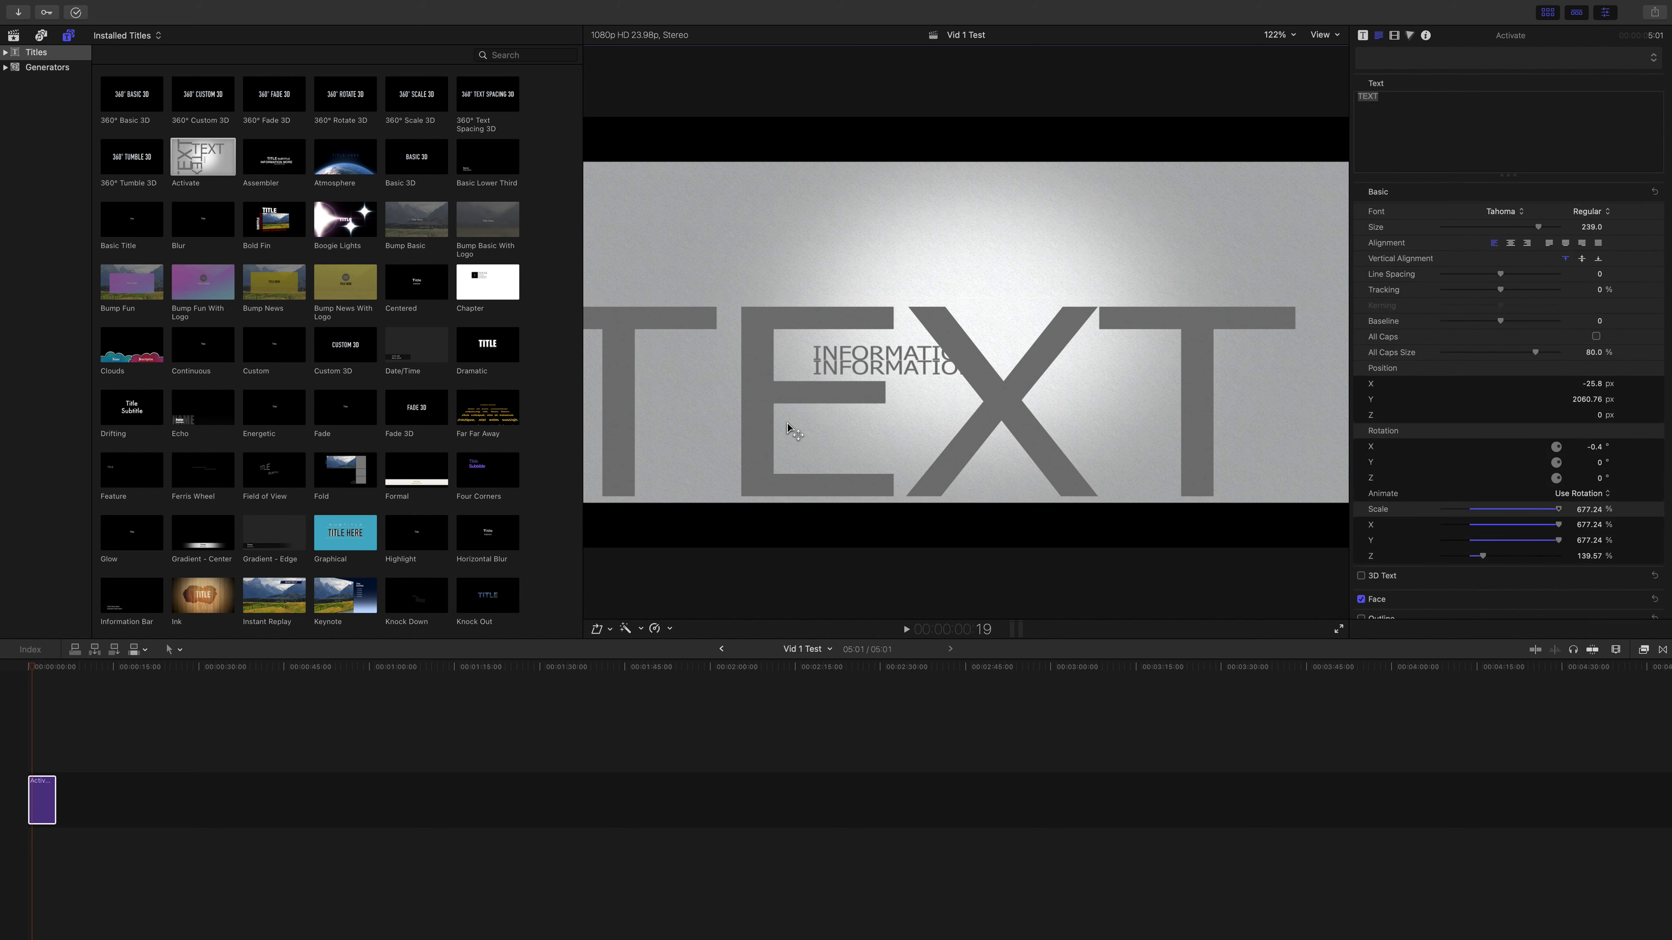
left_click(779, 405)
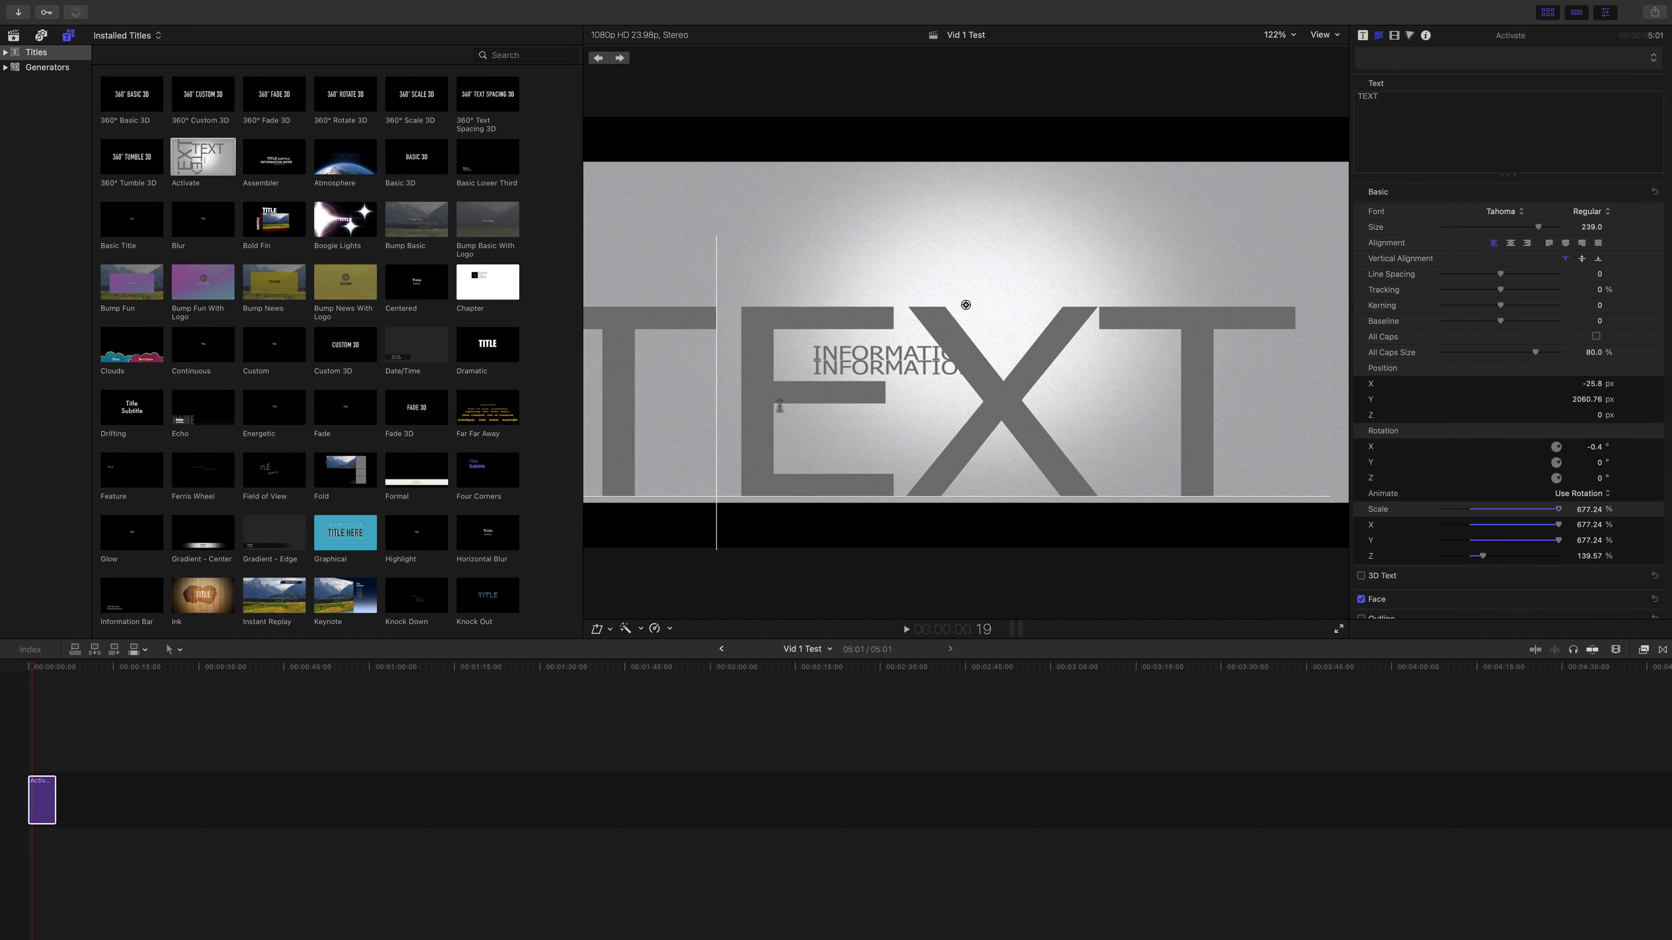
key("super+a")
key("BackSpace")
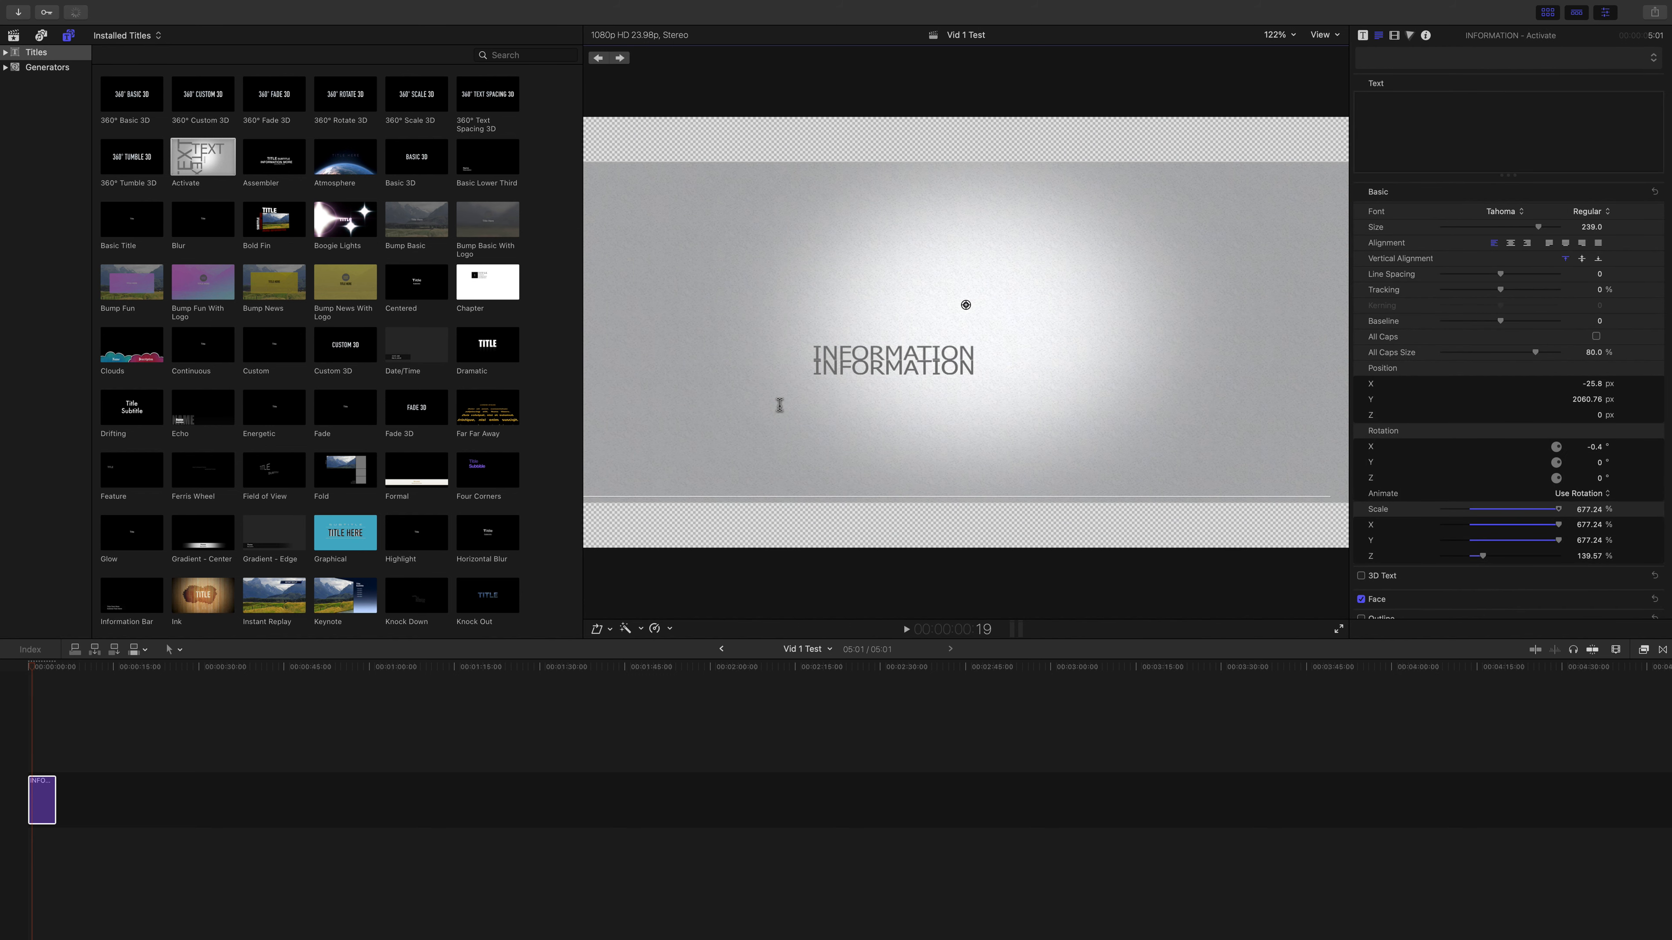
type("fkflrfl")
key("super+a")
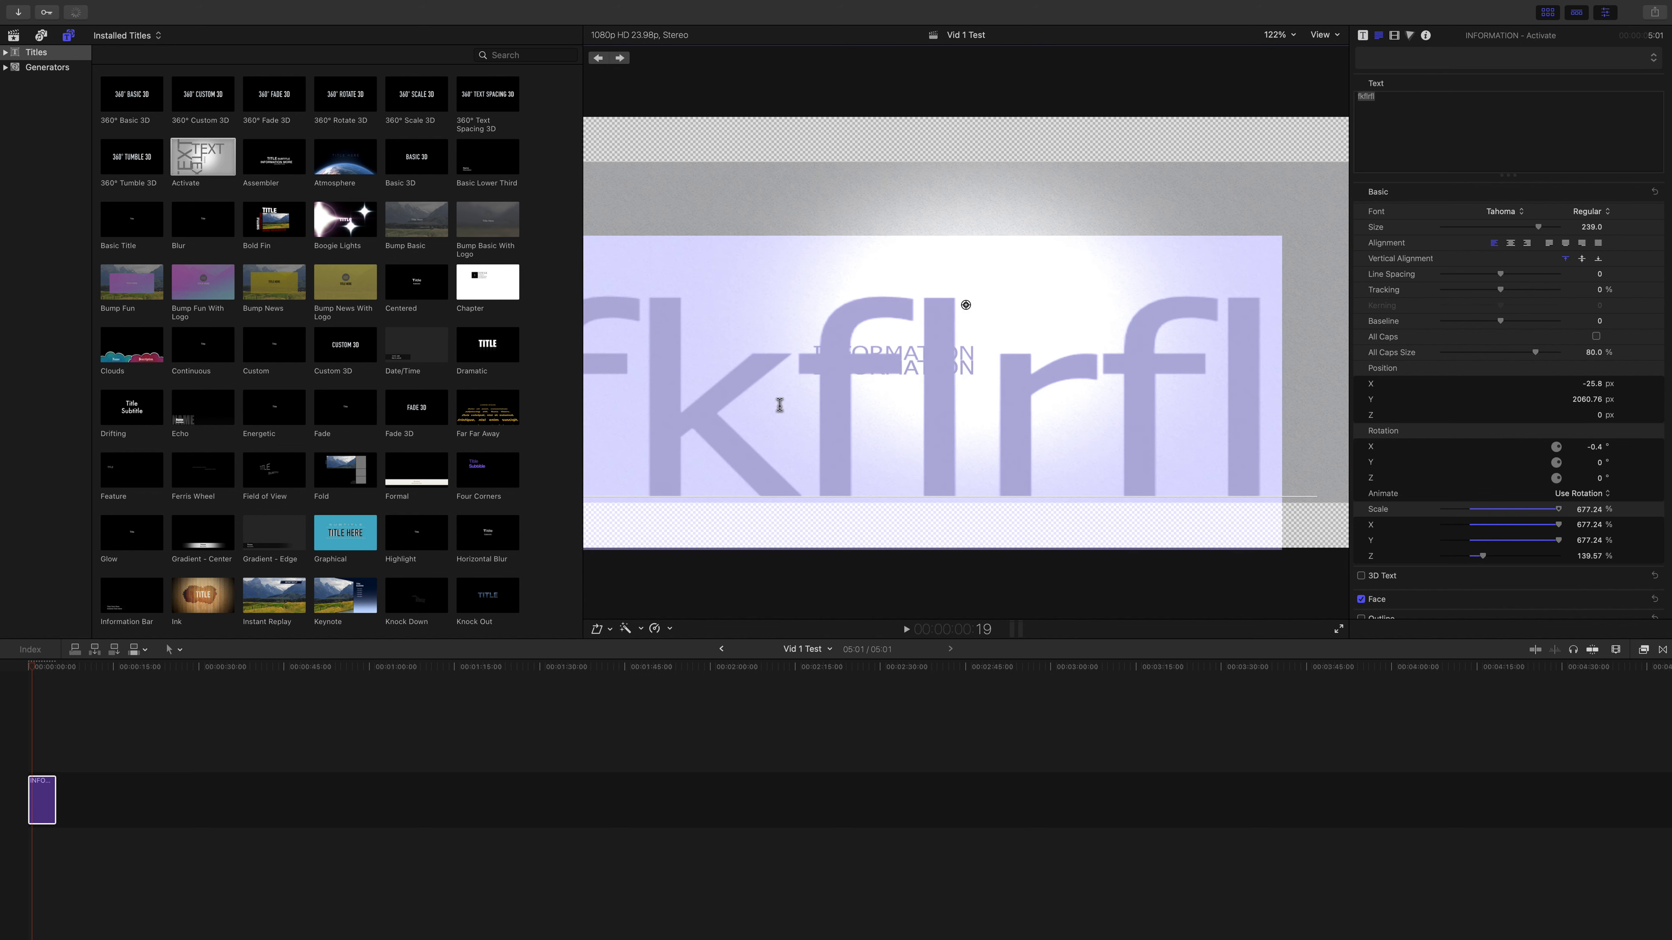
type("video 1")
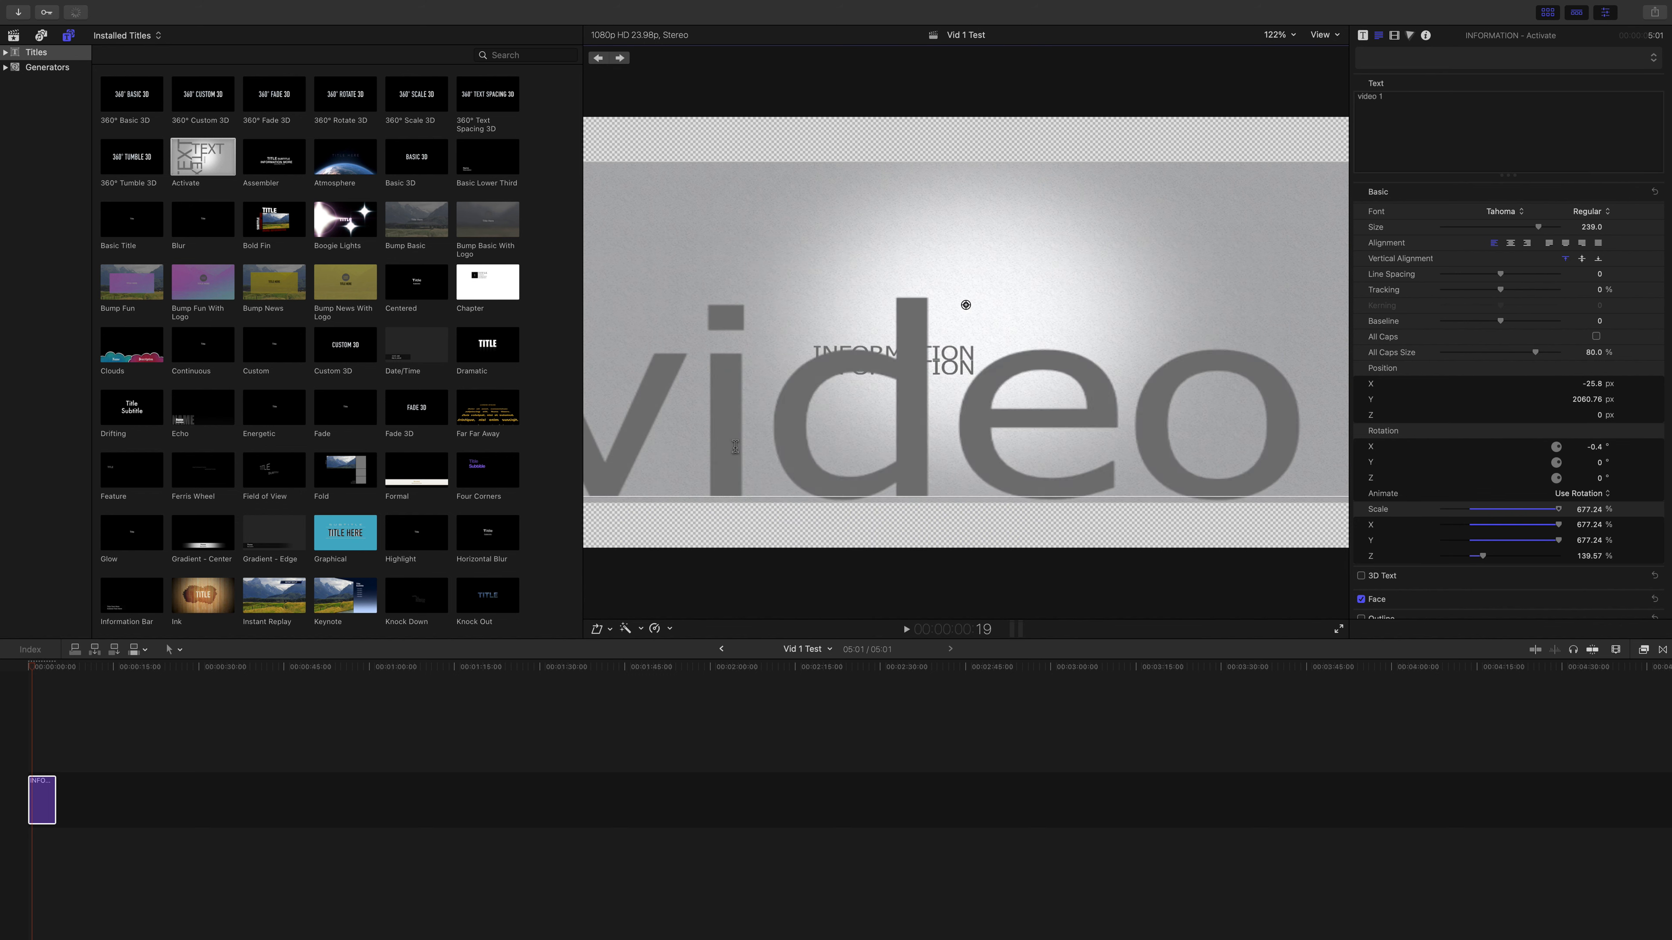
Step: Play the edited title from the beginning of the timeline to review its animation
left_click(25, 668)
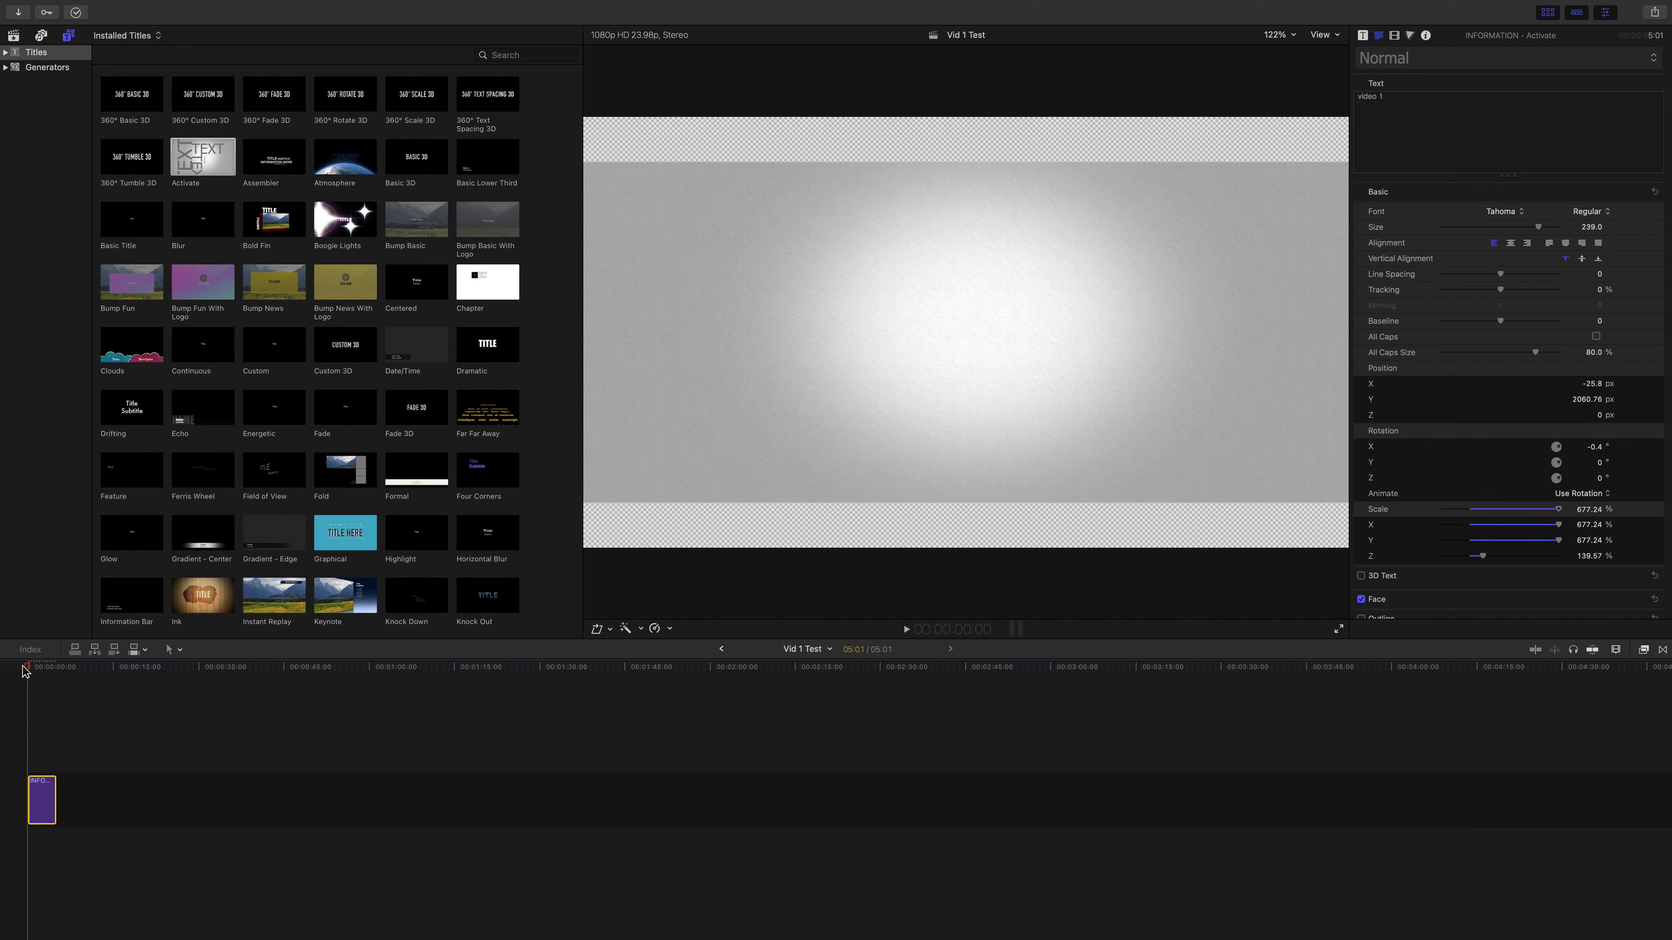
key("space")
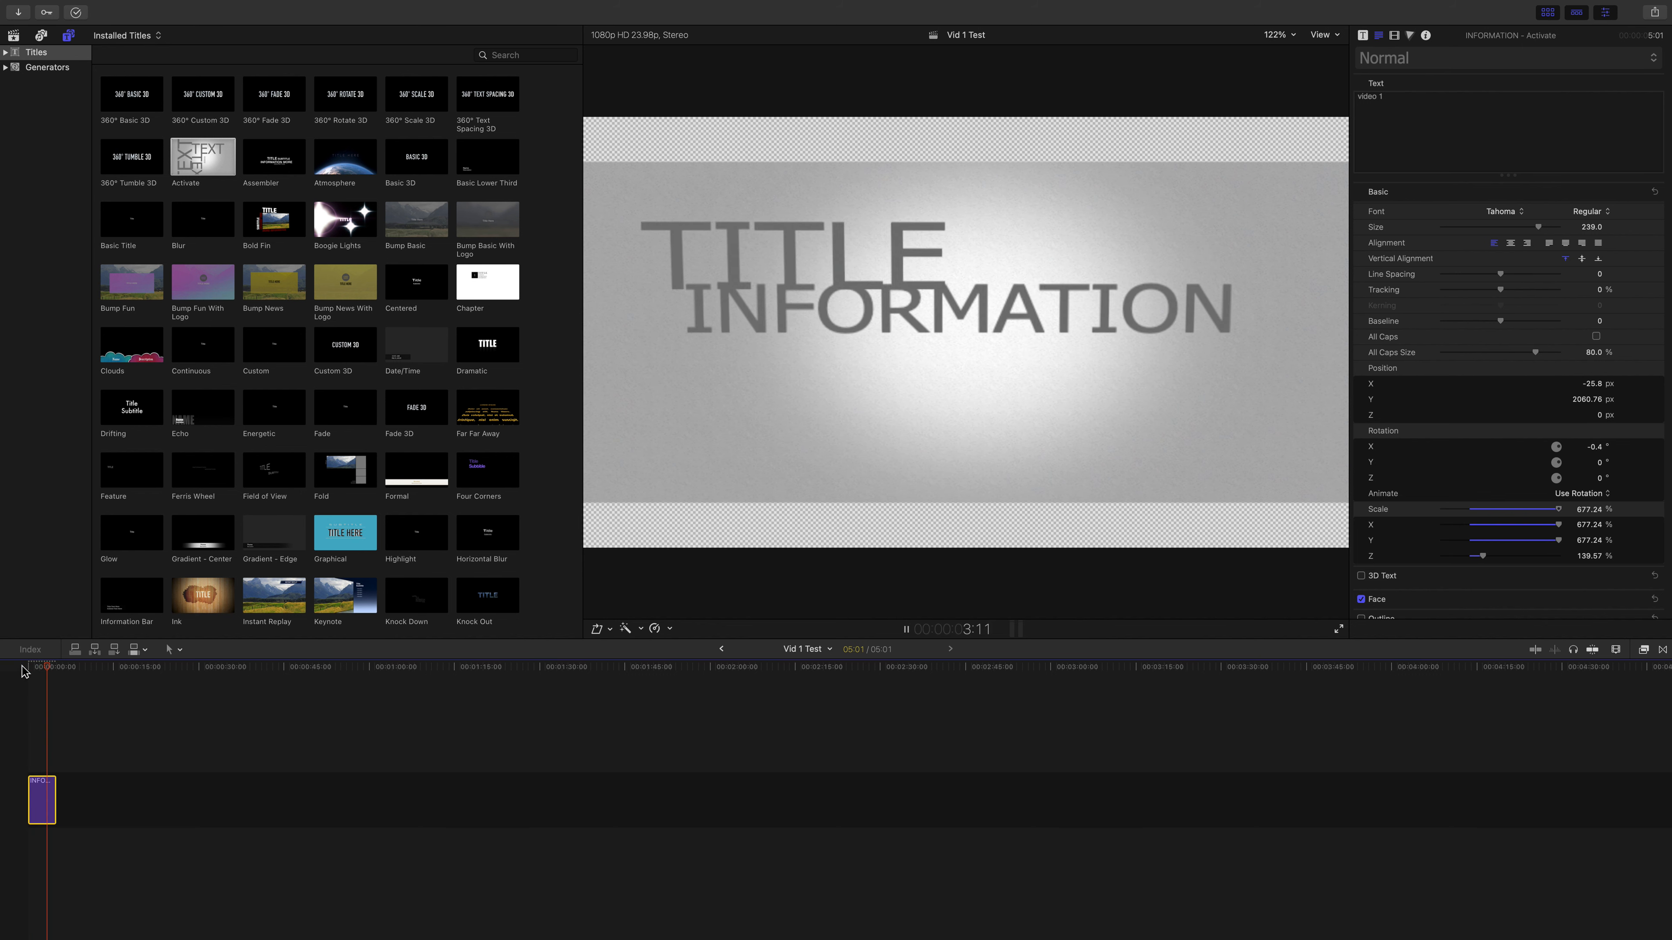
key("space")
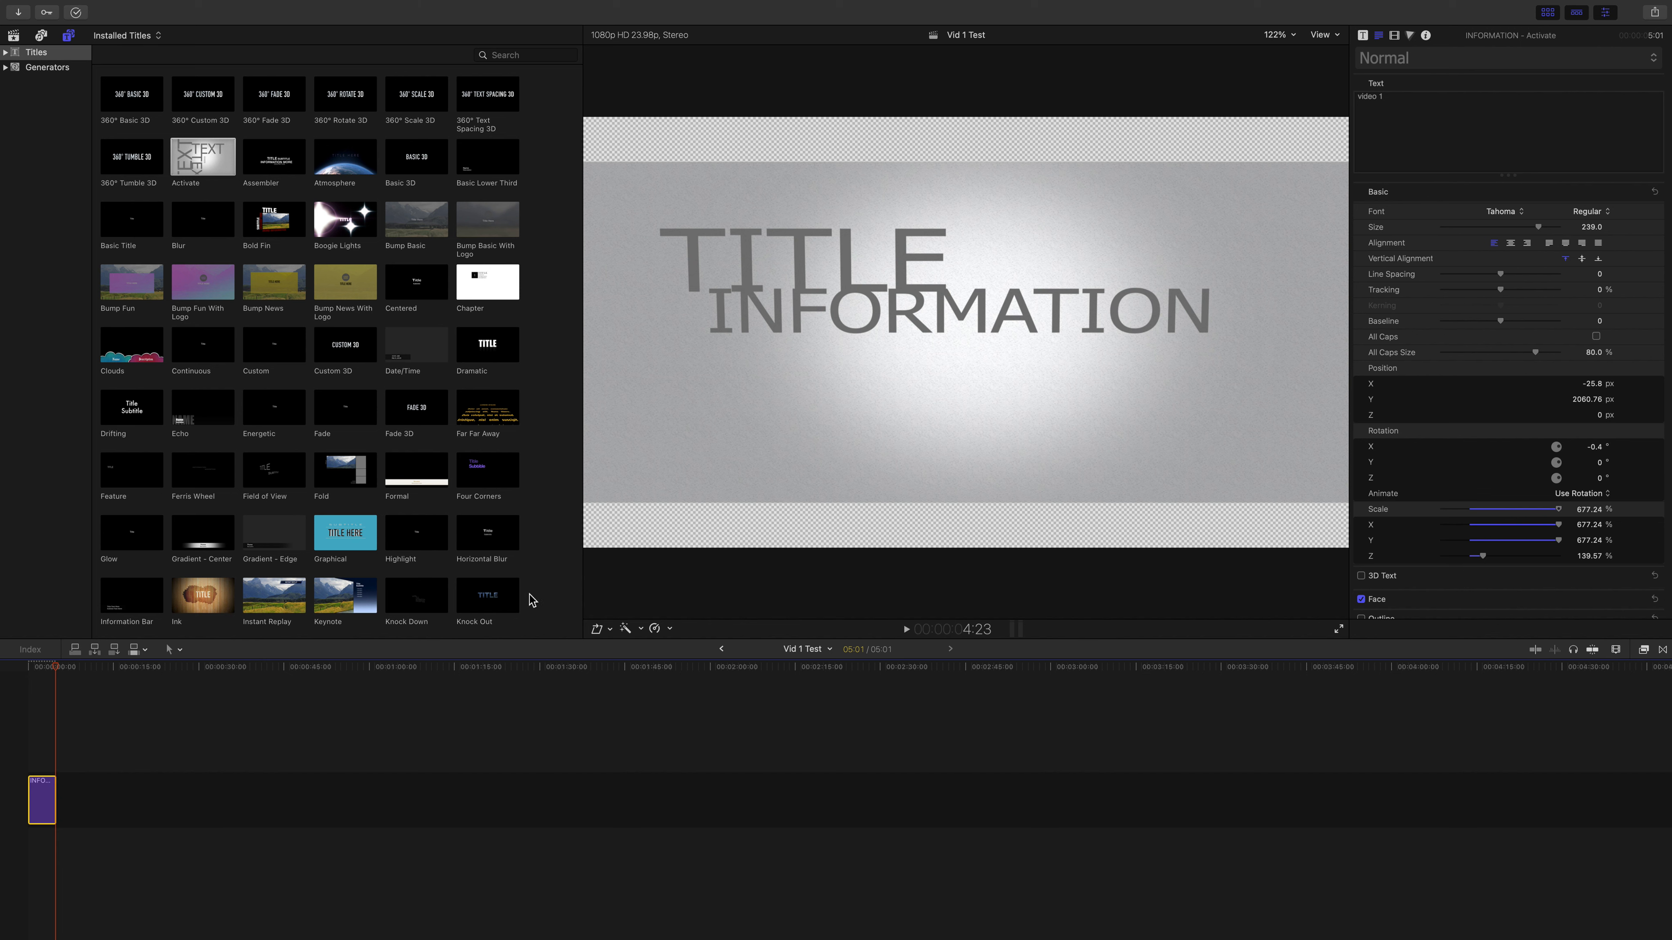
key("super+shift+5")
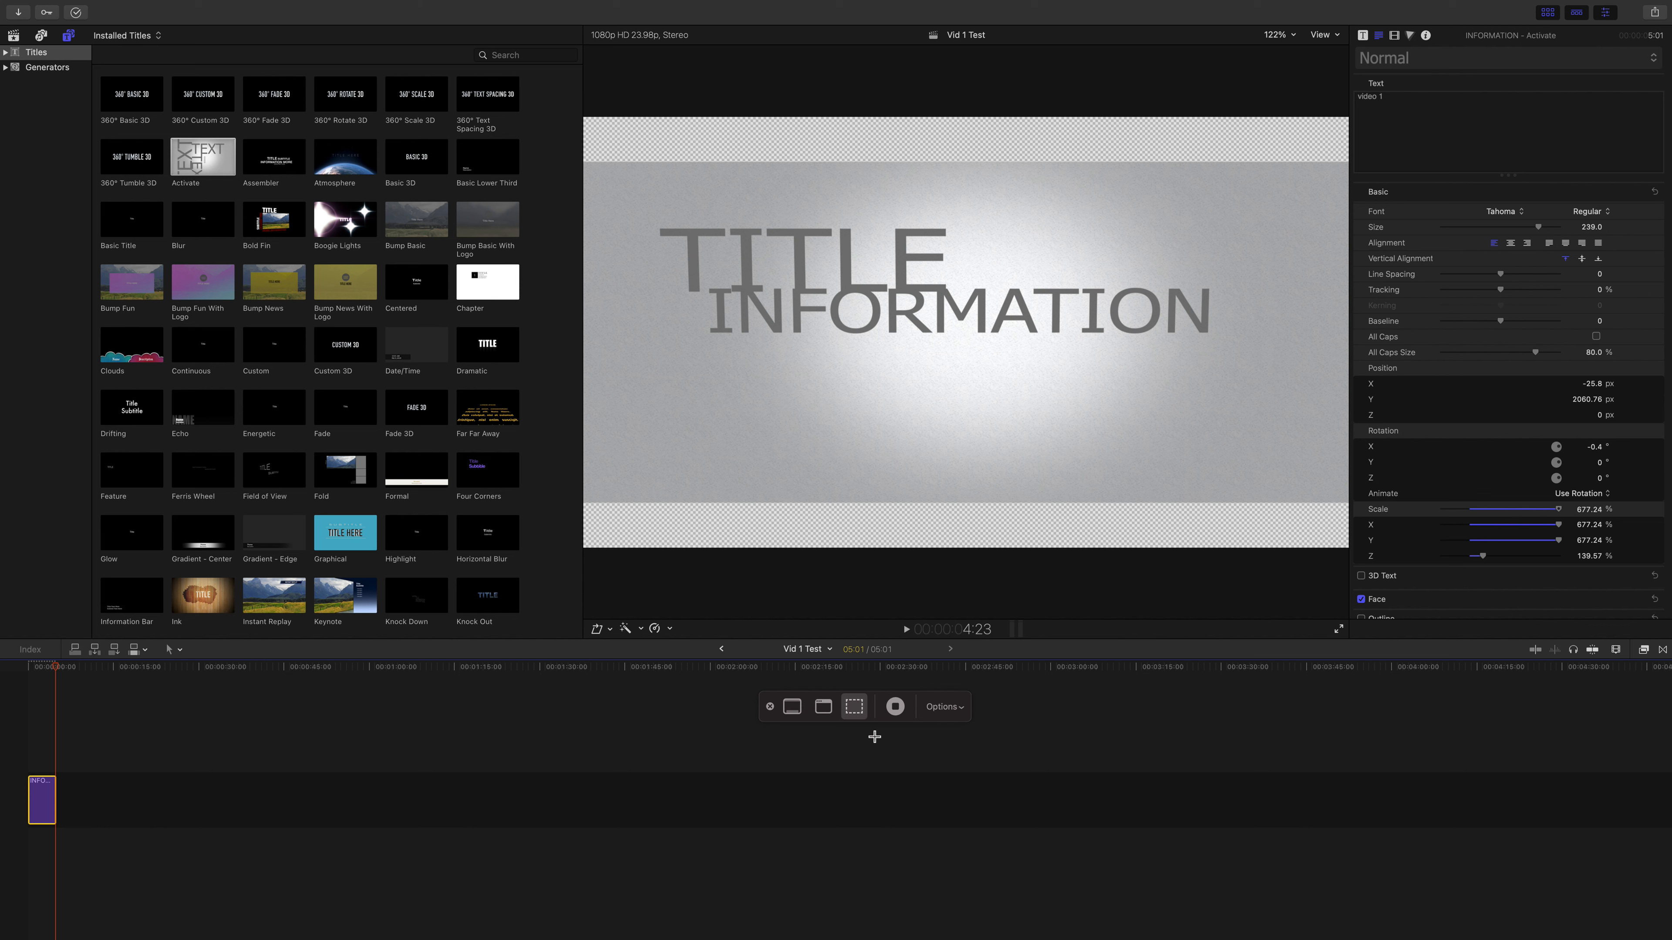